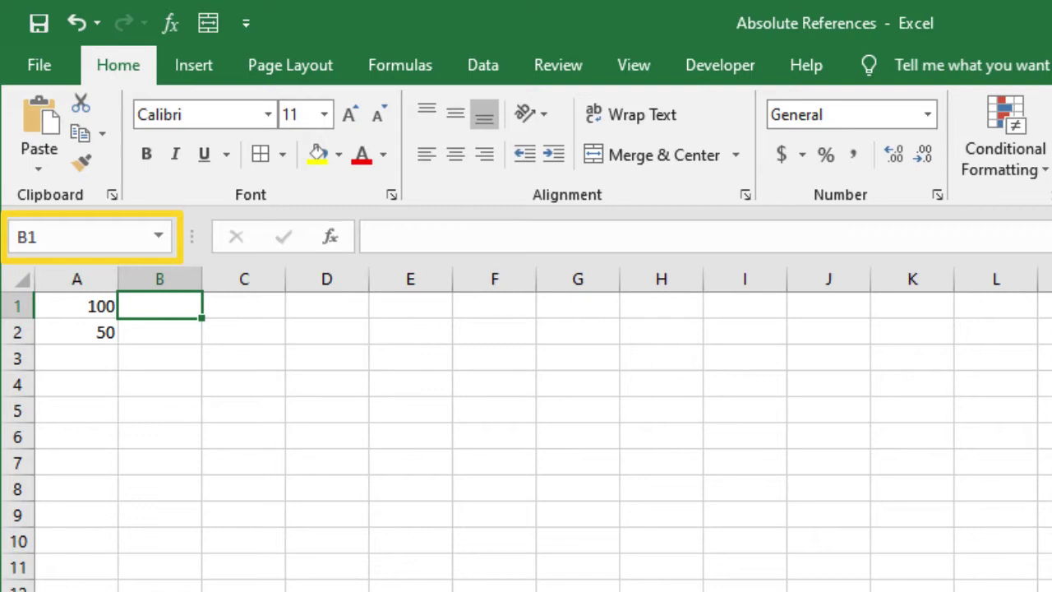
Enter =A1+5 in C1 so it displays 105.
left_click(87, 357)
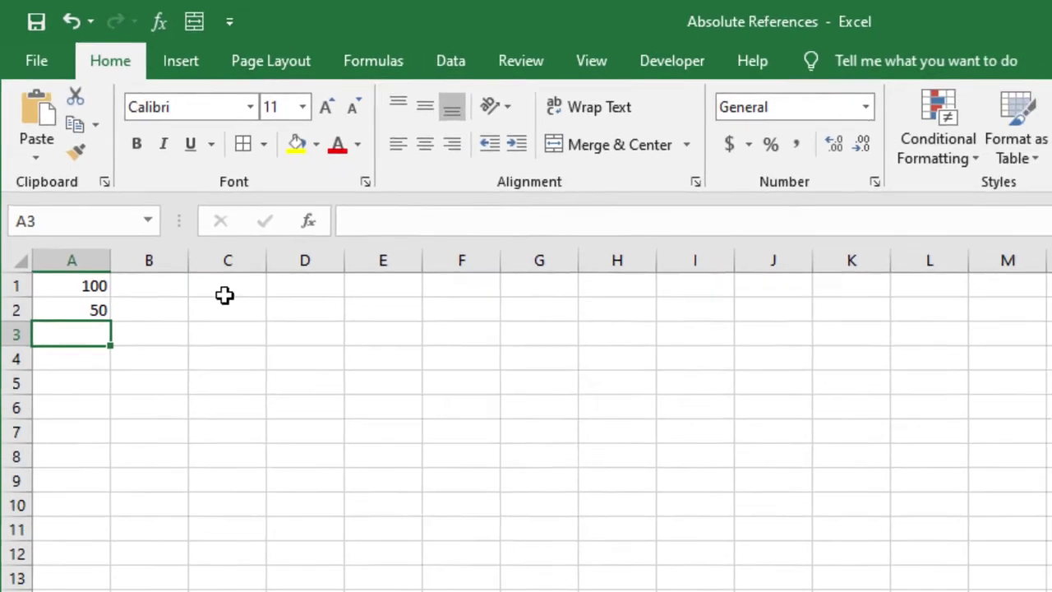
left_click(243, 308)
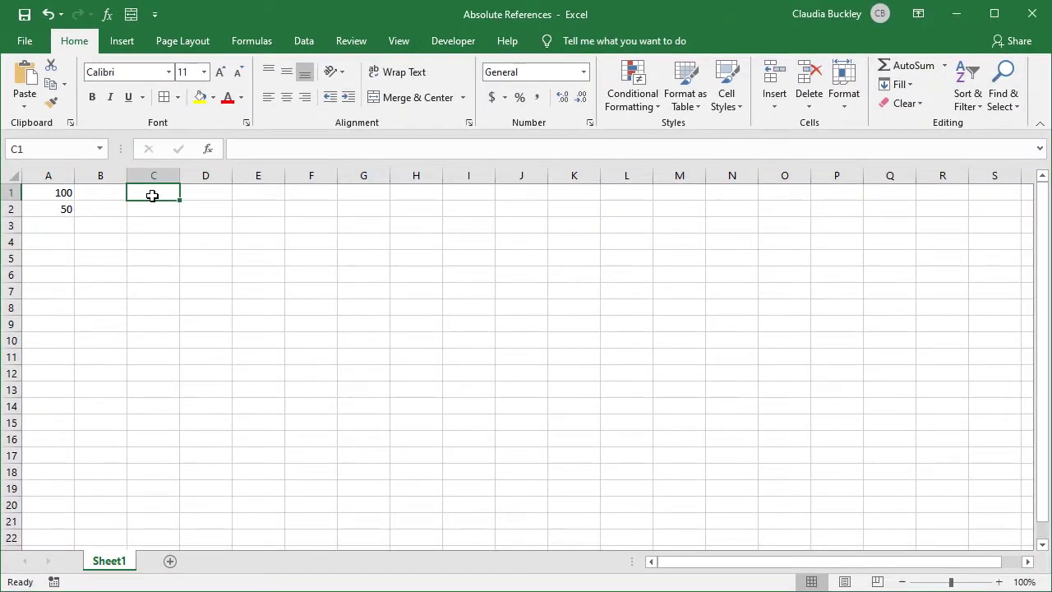
type("=")
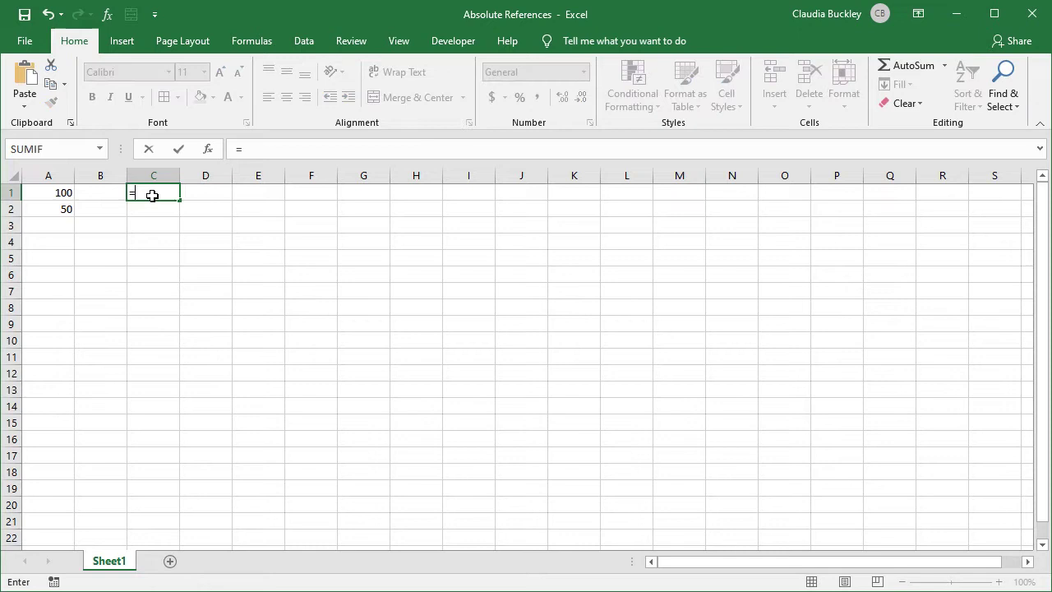
type("a1+")
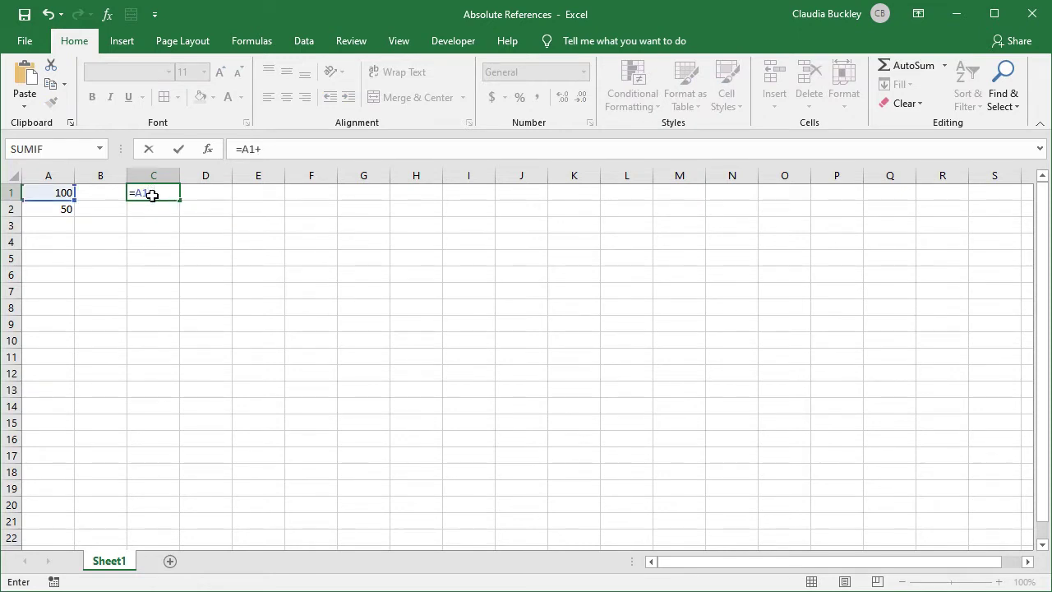
type("5")
key("Return")
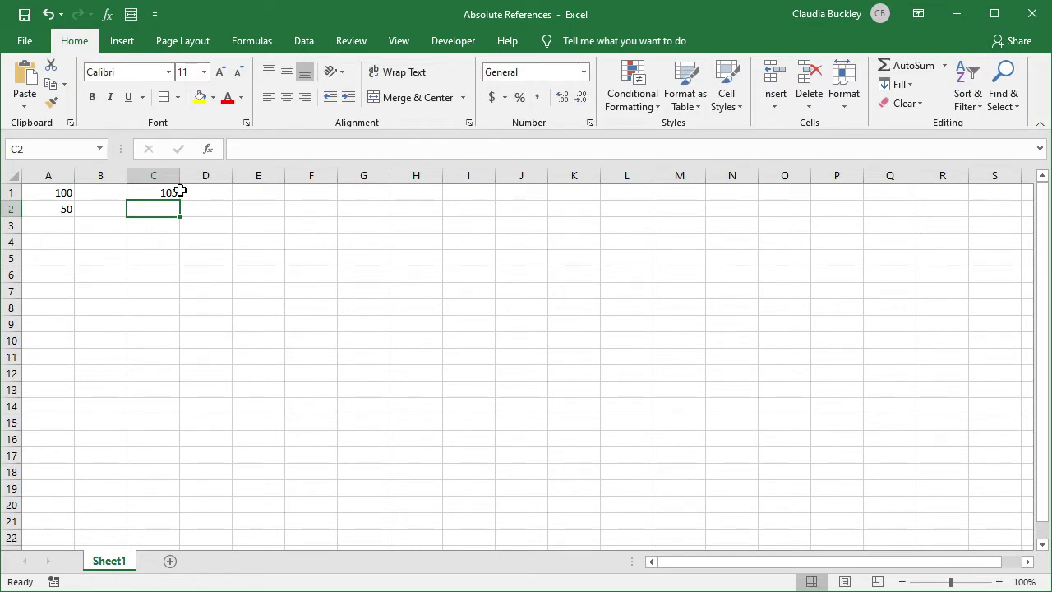
left_click(172, 196)
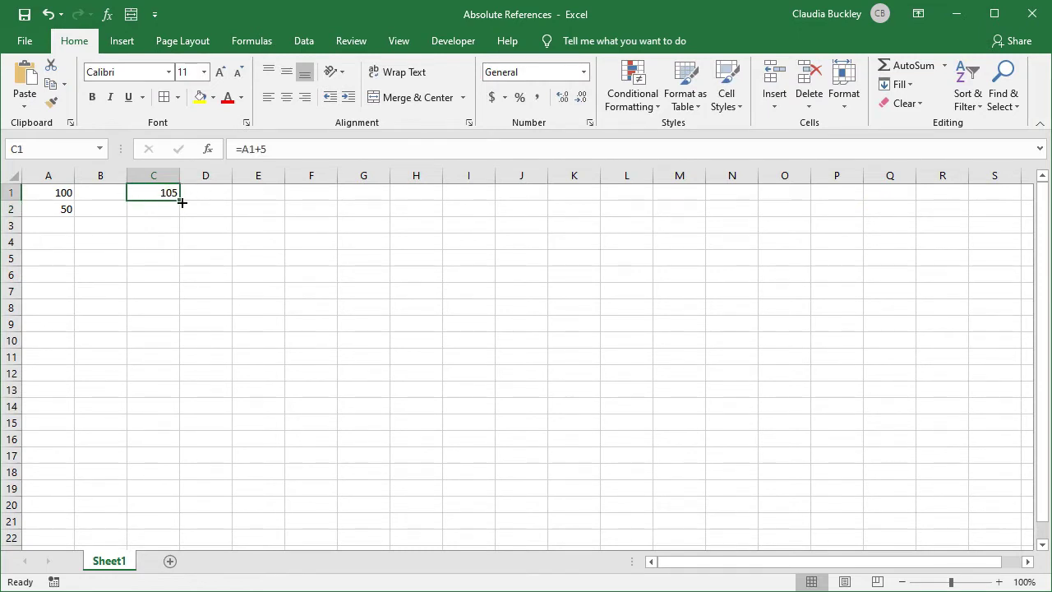
Copy C1's formula into C2 as =A2+5 (showing 55) and compare both formulas.
left_click_drag(181, 202, 183, 215)
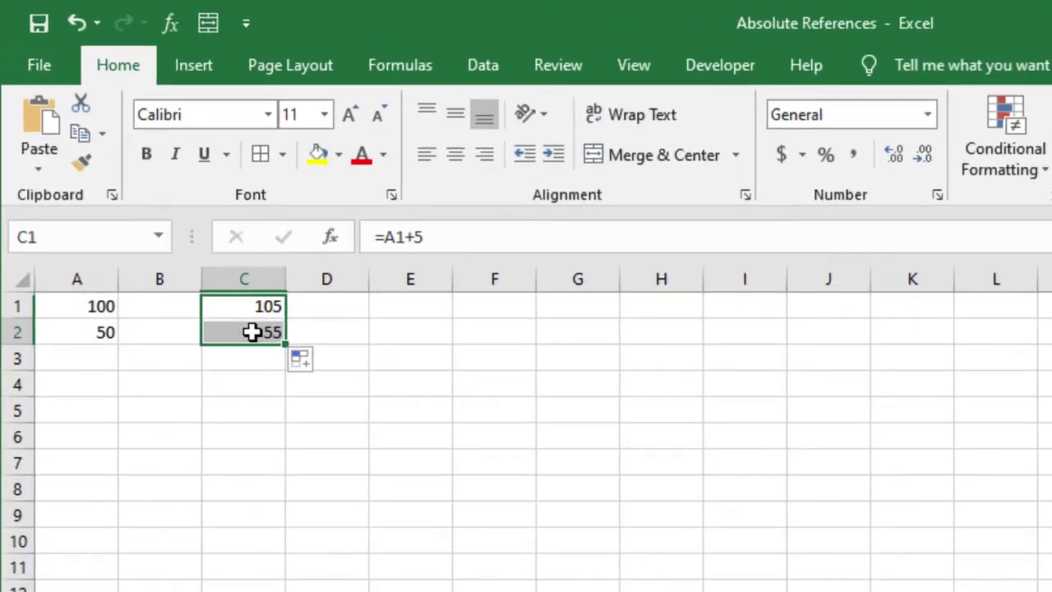
left_click(159, 211)
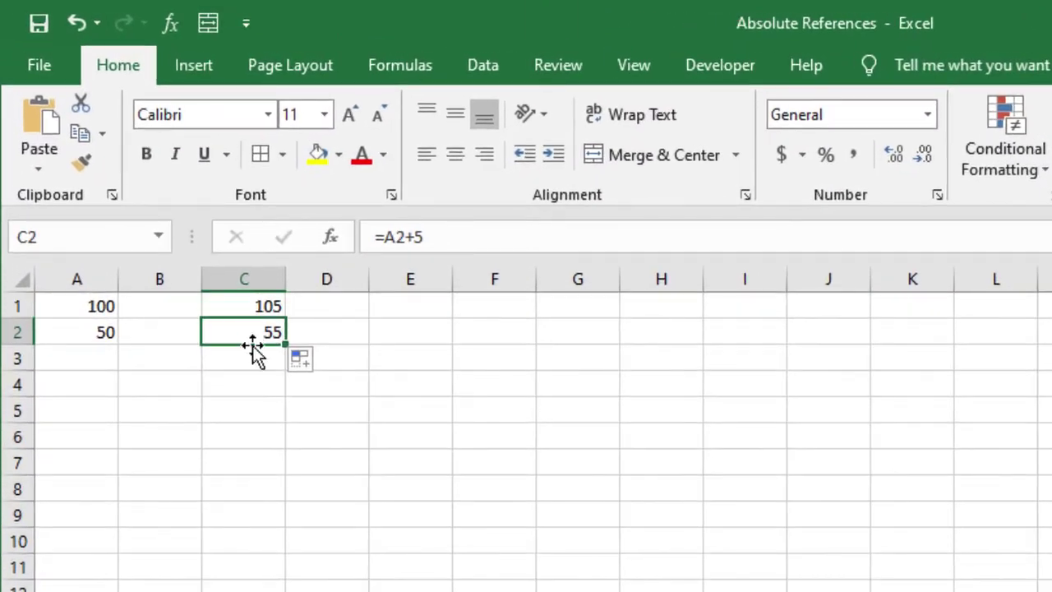
left_click(269, 305)
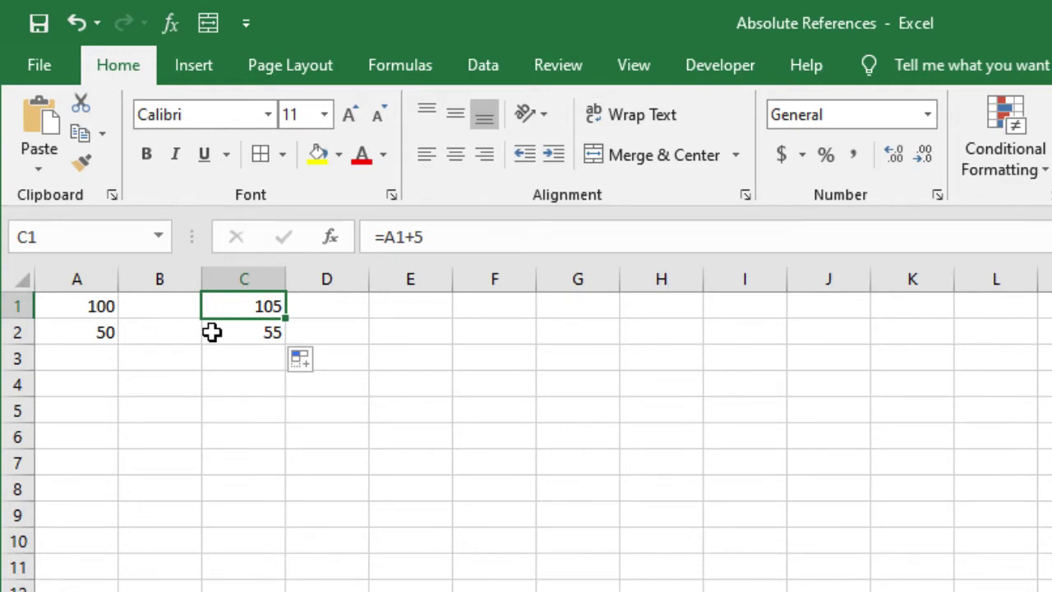
left_click(212, 332)
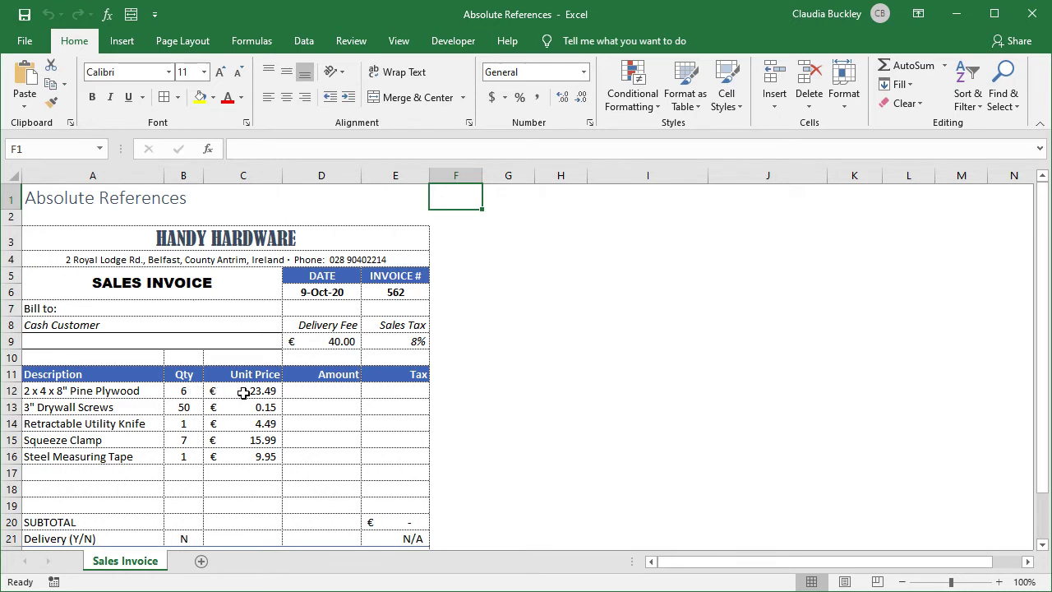
Enter =B12*C12 in D12 for a Pine Plywood amount of €140.94.
left_click(298, 391)
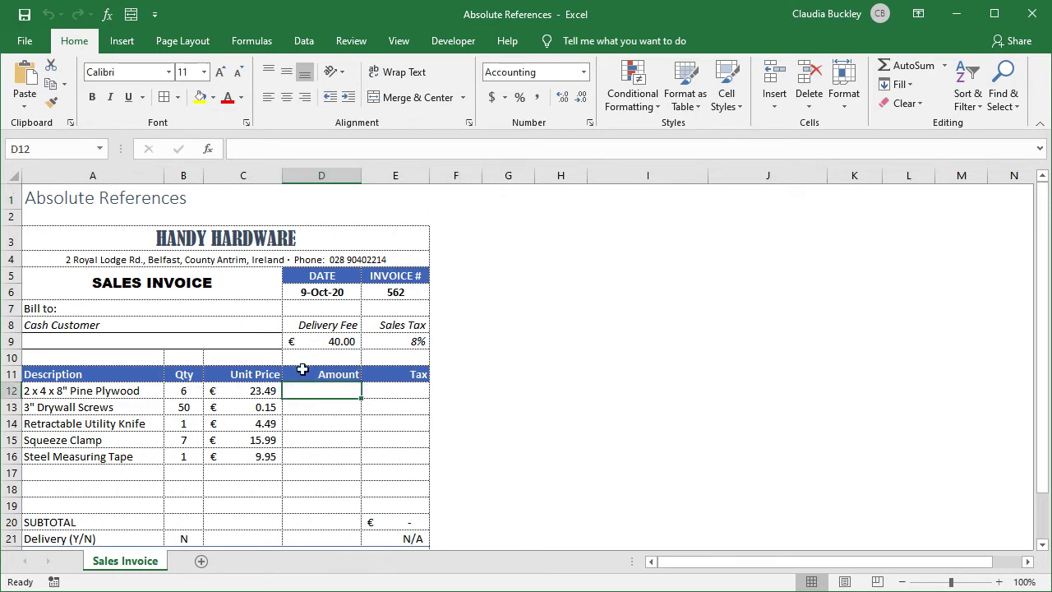
type("=")
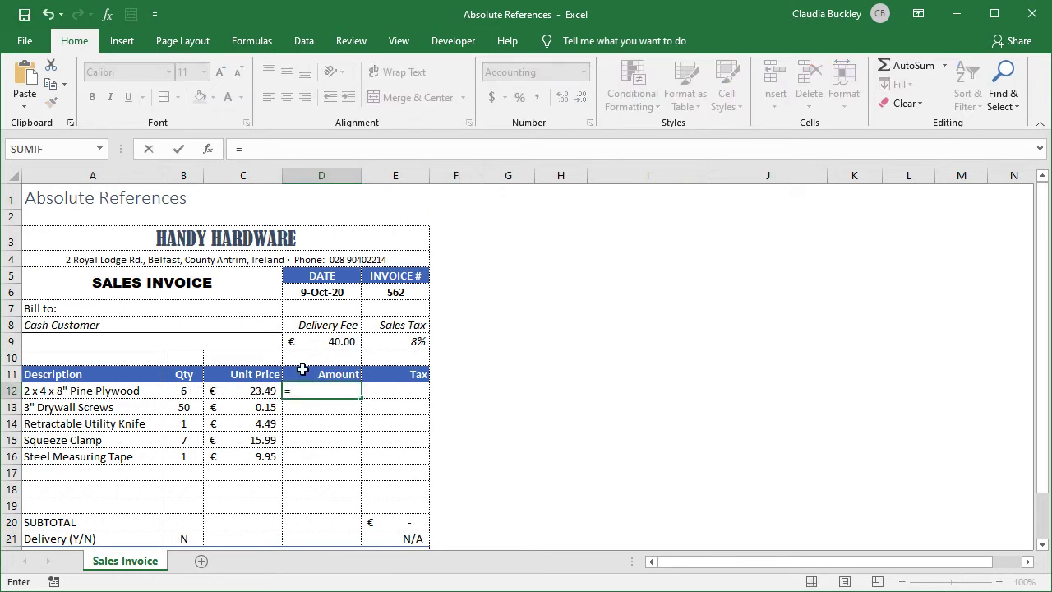
left_click(177, 391)
type("*")
left_click(245, 391)
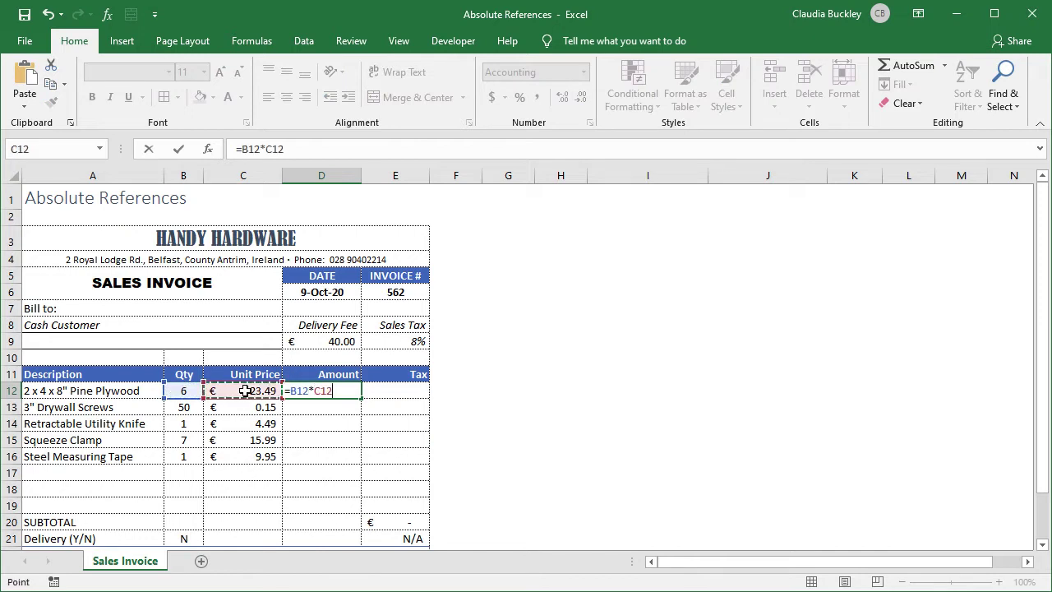
key("Return")
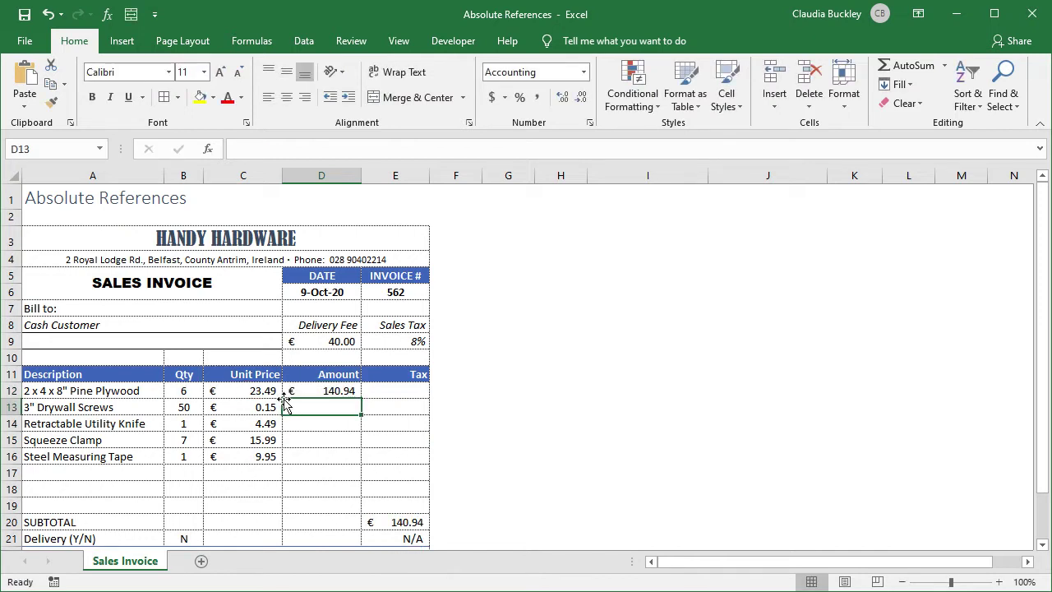
left_click(351, 389)
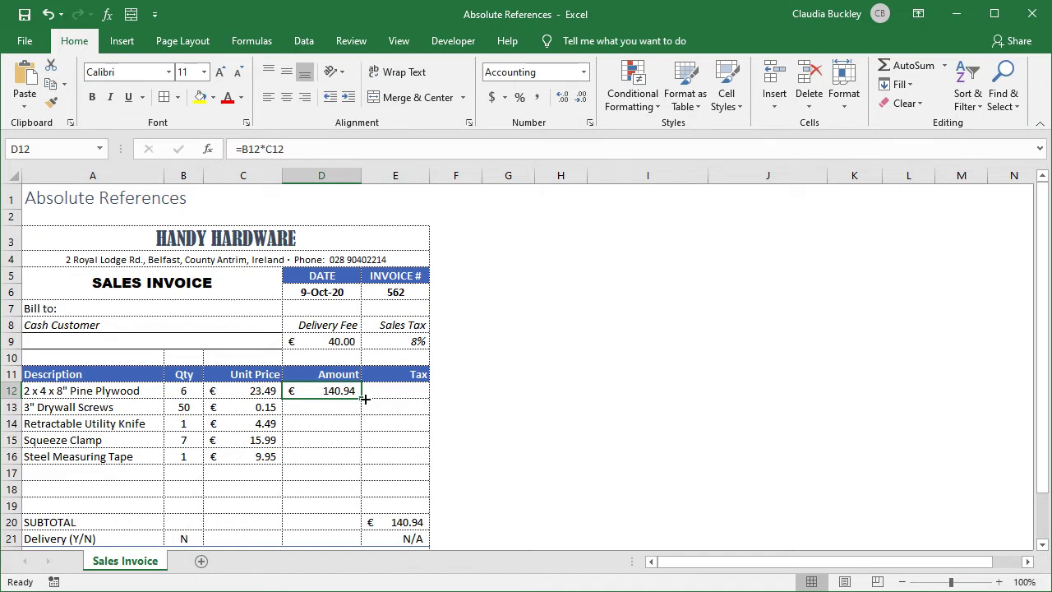
Fill the D12 amount formula down to D16, giving 7.50, 4.49, 111.93 and 9.95.
left_click_drag(365, 398, 359, 461)
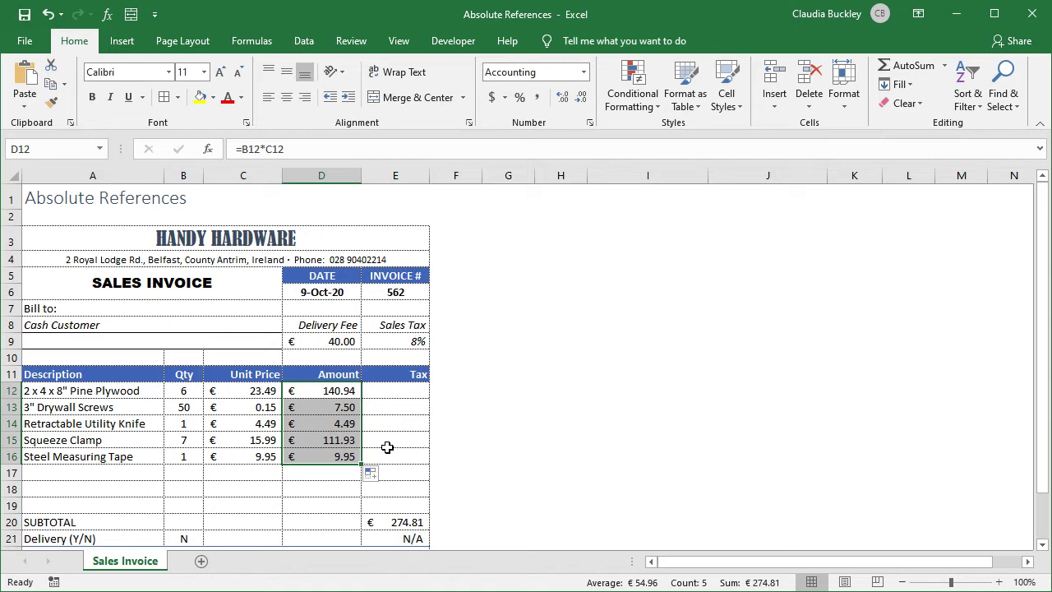
left_click(419, 342)
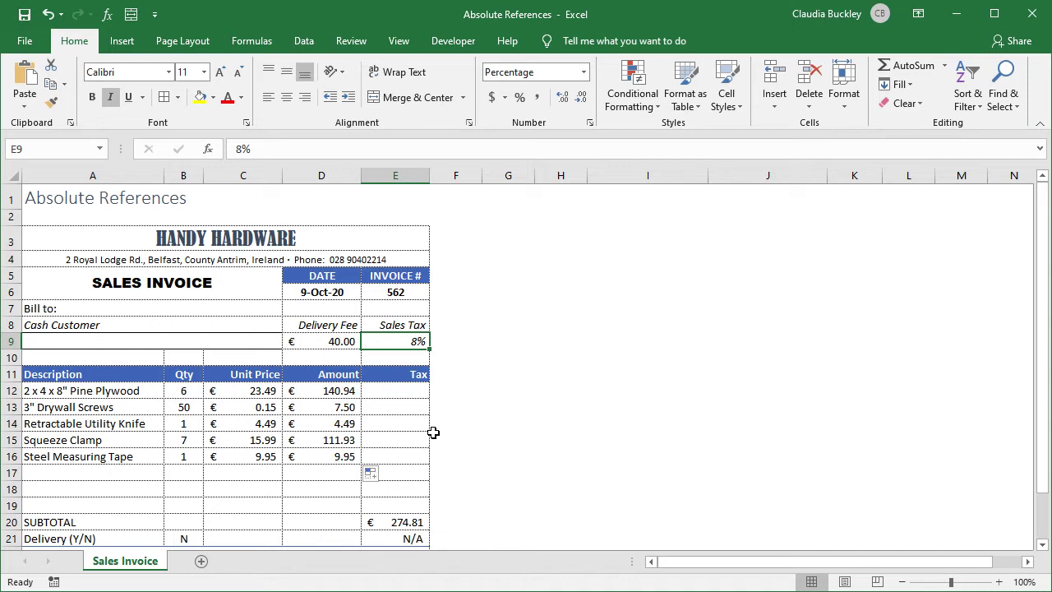
Enter =D12*E9 in E12 for a Pine Plywood tax of €11.28.
left_click(415, 392)
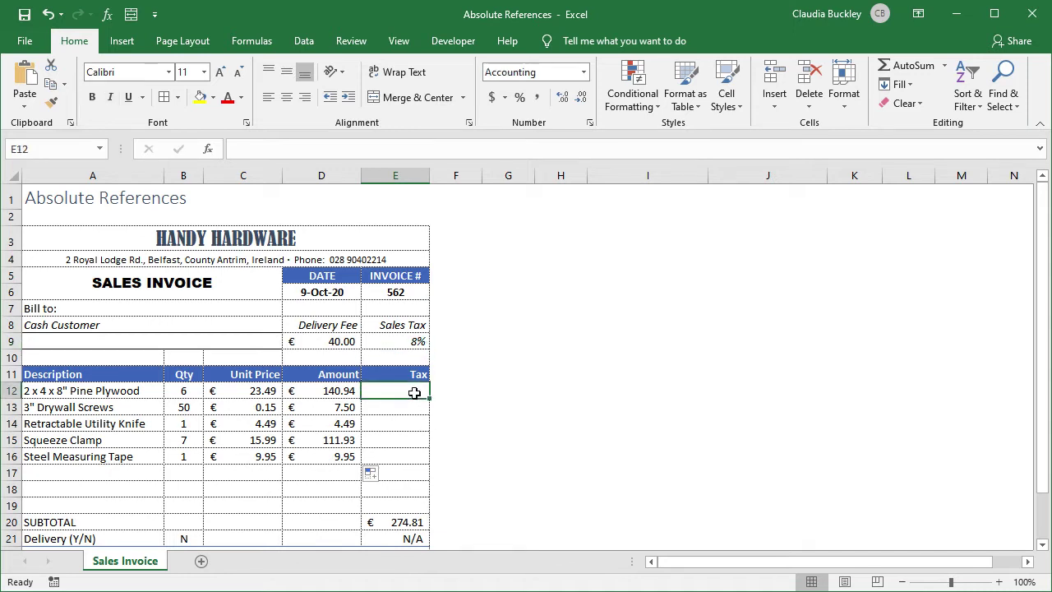
type("=")
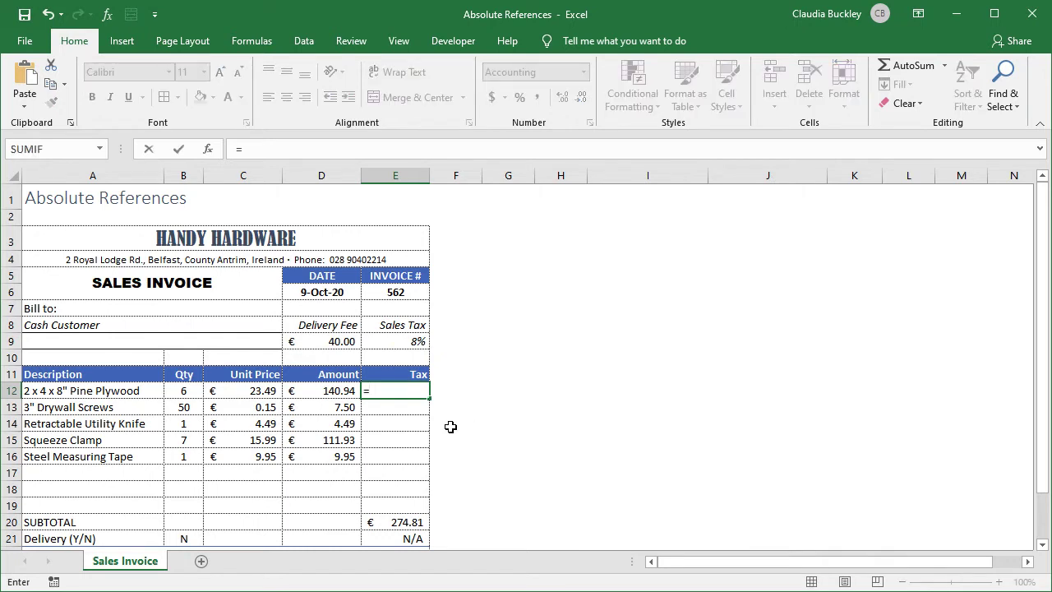
left_click(310, 389)
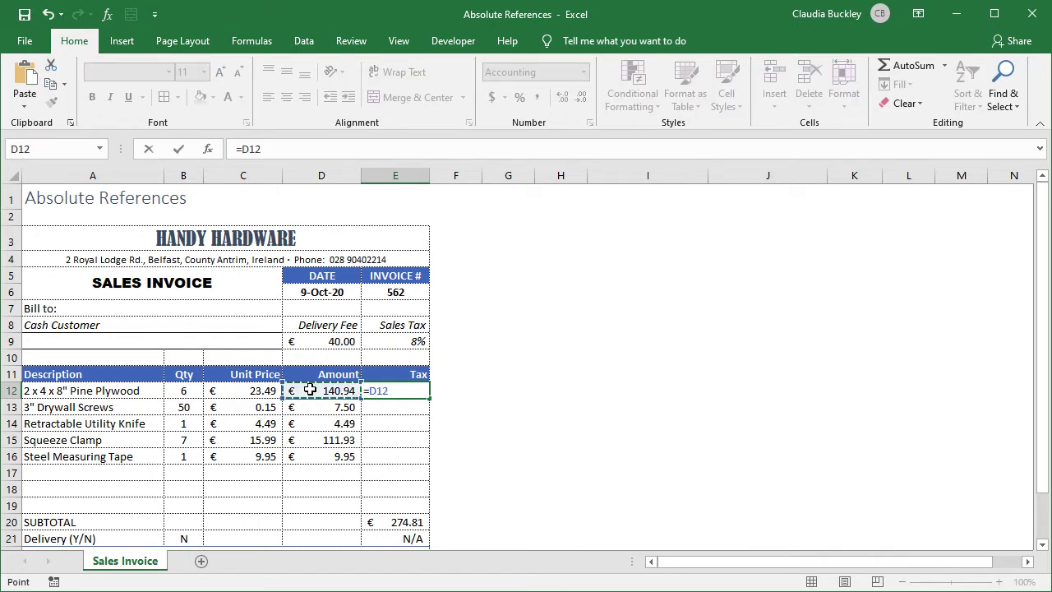
type("*")
left_click(385, 342)
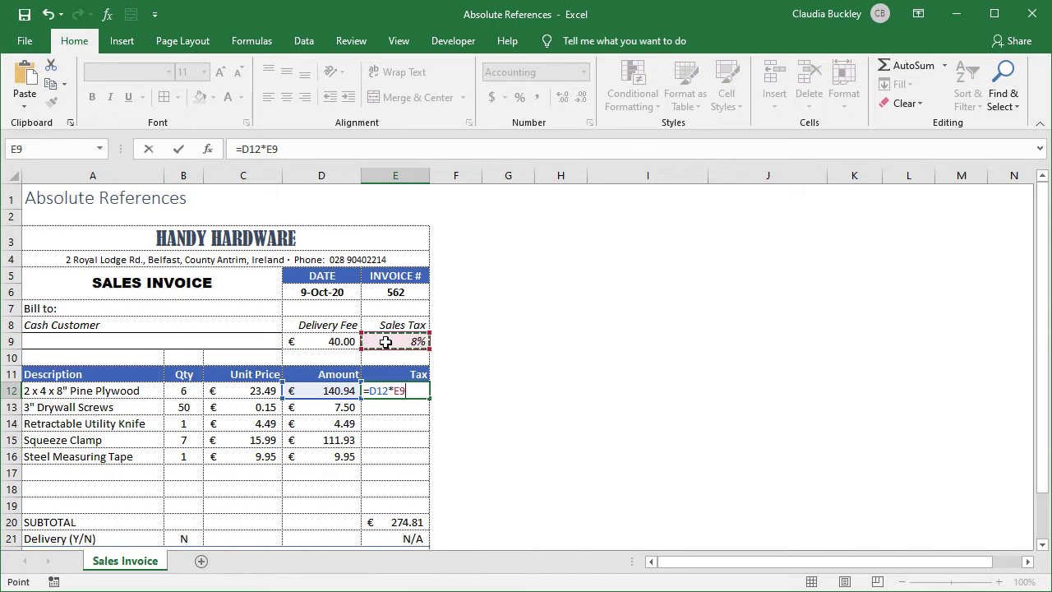
key("Return")
left_click(408, 392)
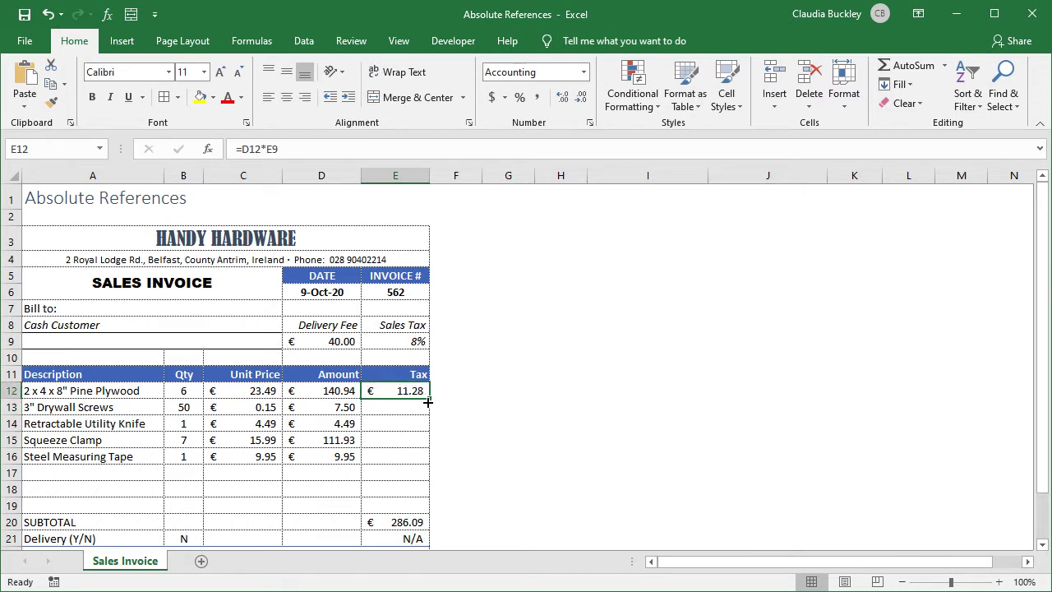
Fill the E12 tax formula down to E16 and check the copied formulas in E13–E15.
left_click_drag(427, 402, 424, 469)
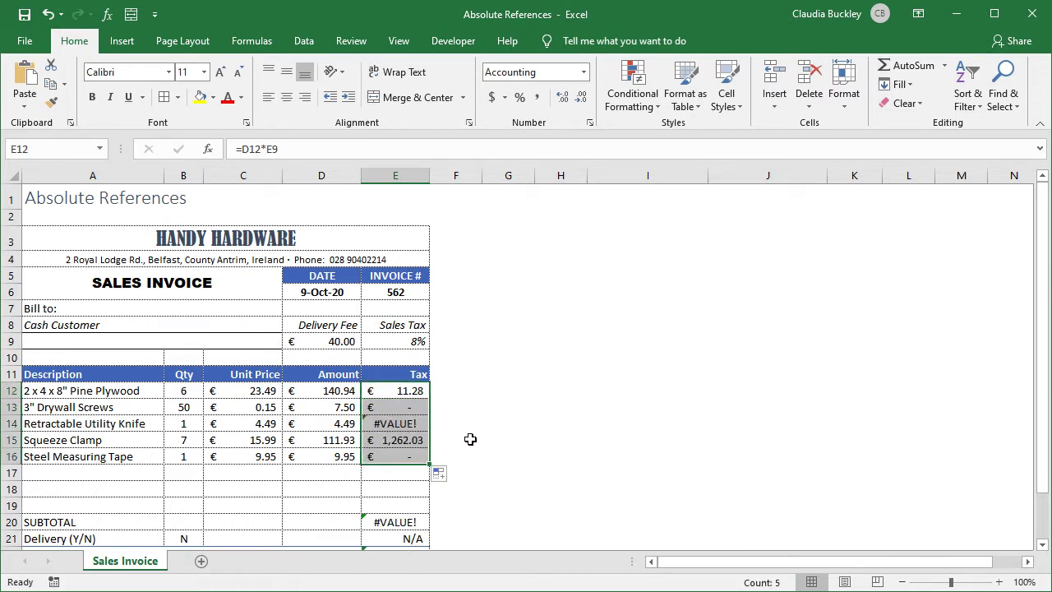
left_click(413, 411)
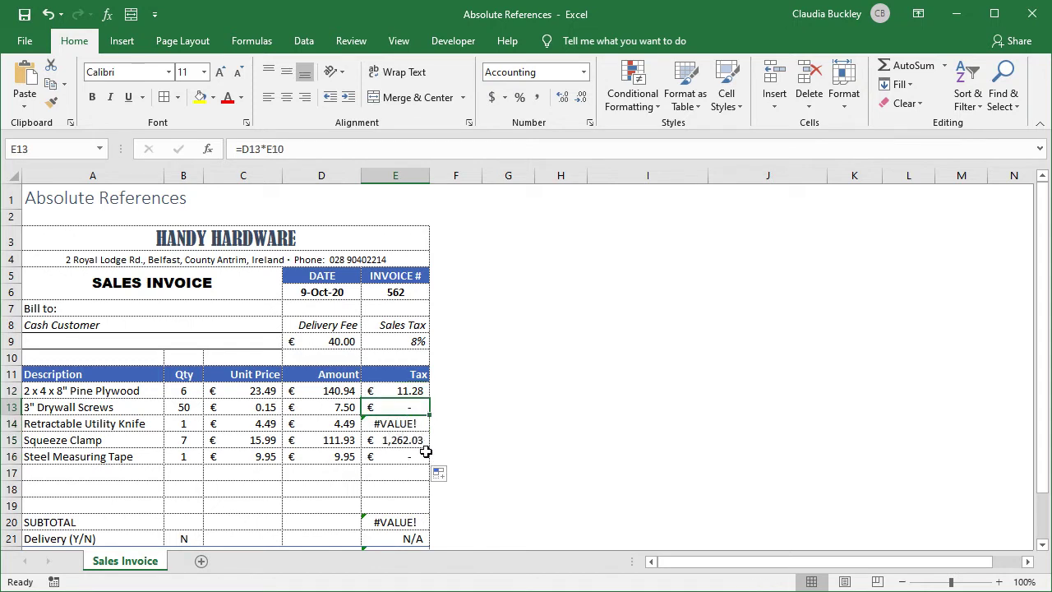
key("Down")
key("Down")
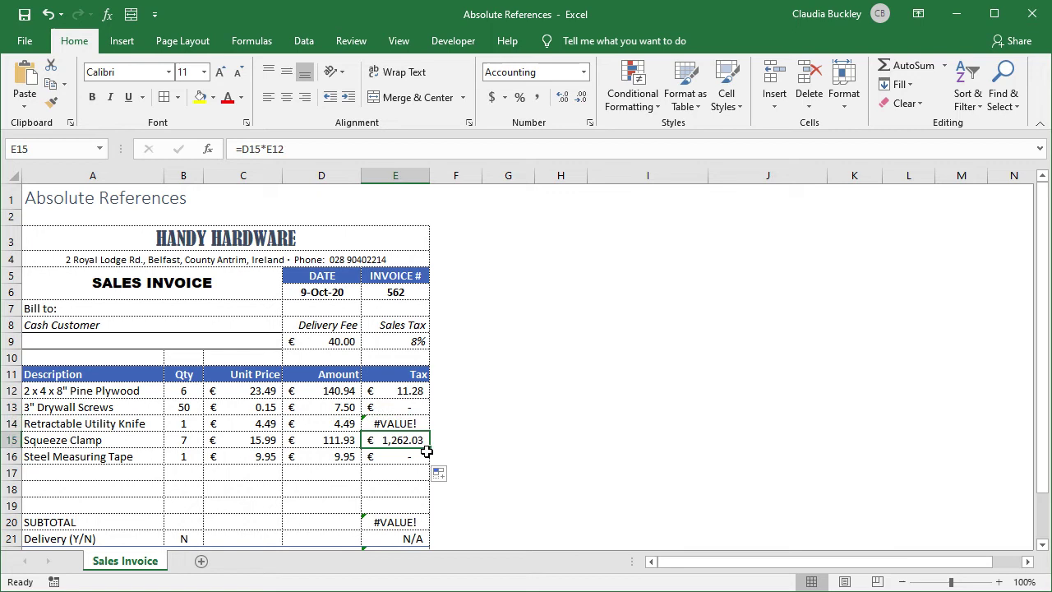
key("Down")
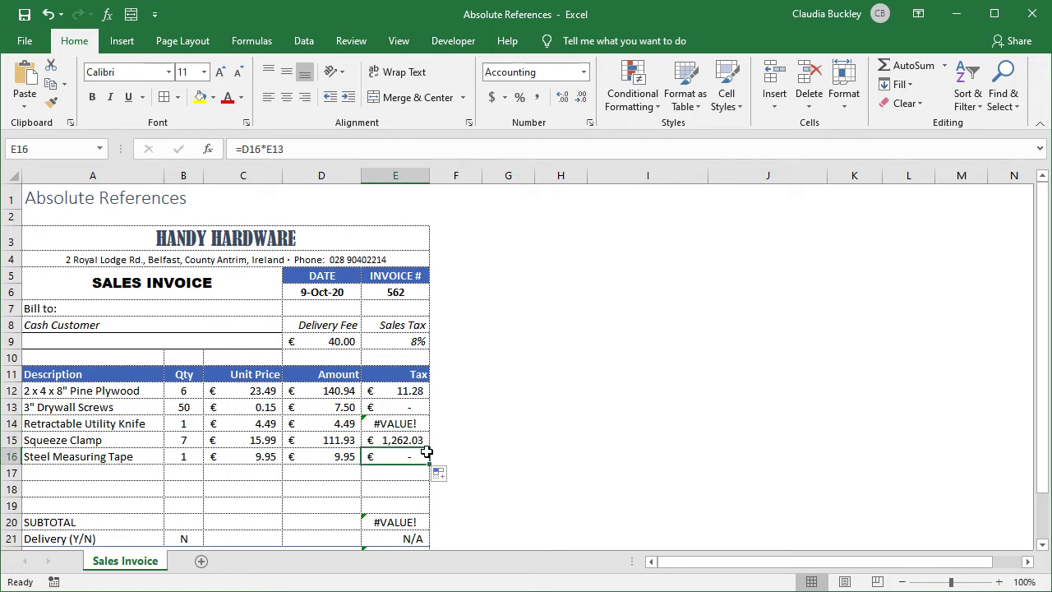
Clear the faulty tax formulas from E13:E16, keeping only E12's =D12*E9.
left_click_drag(407, 414, 404, 453)
key("Delete")
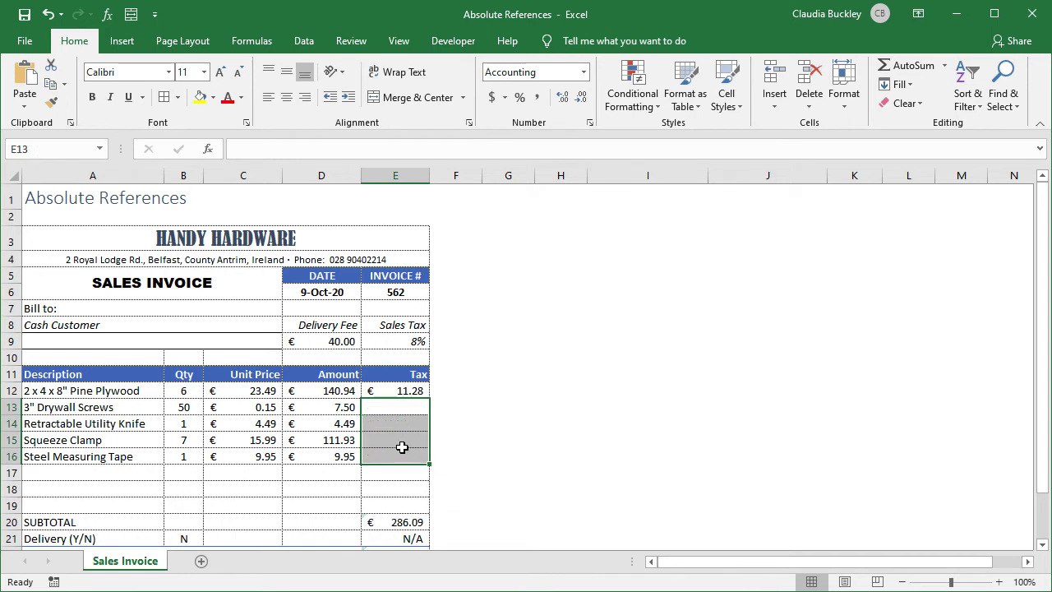
left_click(408, 393)
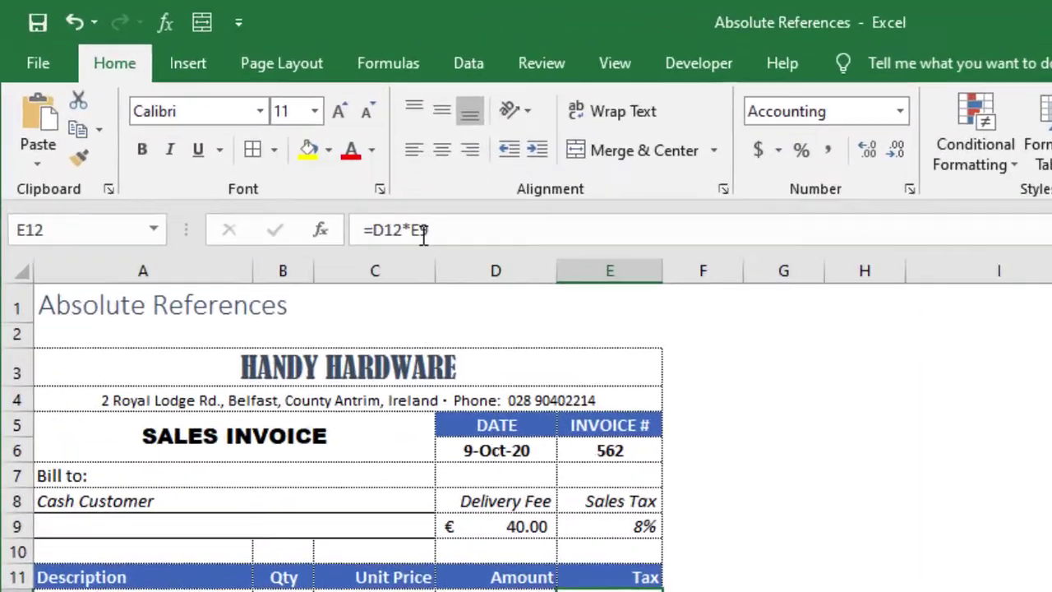
Edit E12's tax formula to lock the rate as =D12*$E$9.
left_click(422, 239)
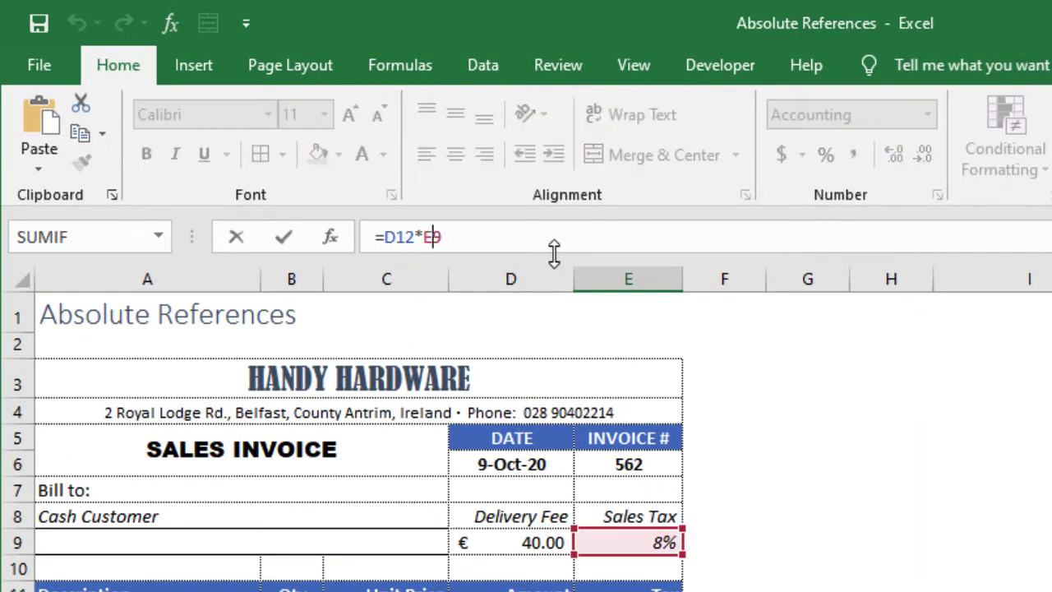
type("$")
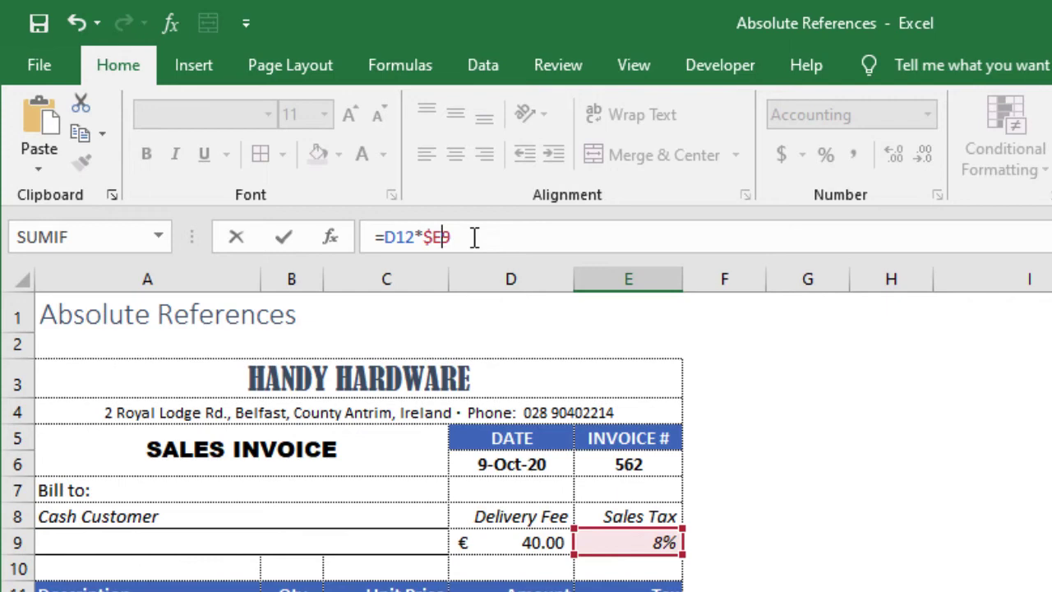
key("Right")
type("$")
left_click(524, 243)
key("Escape")
left_click(526, 243)
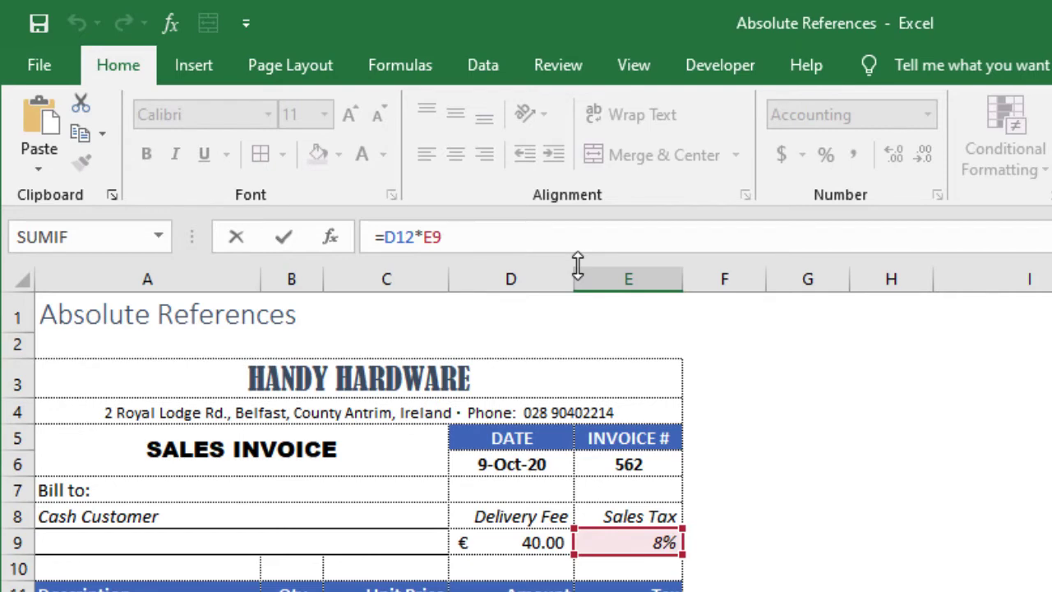
key("F4")
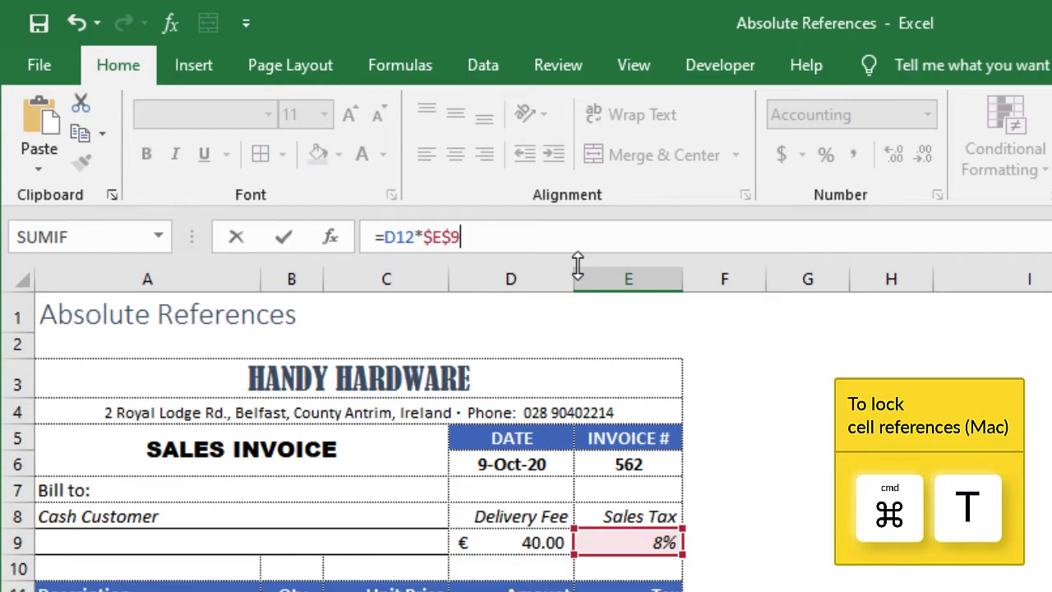
Fill =D12*$E$9 down to E16, giving taxes 0.60, 0.36, 8.95 and 0.80.
key("Return")
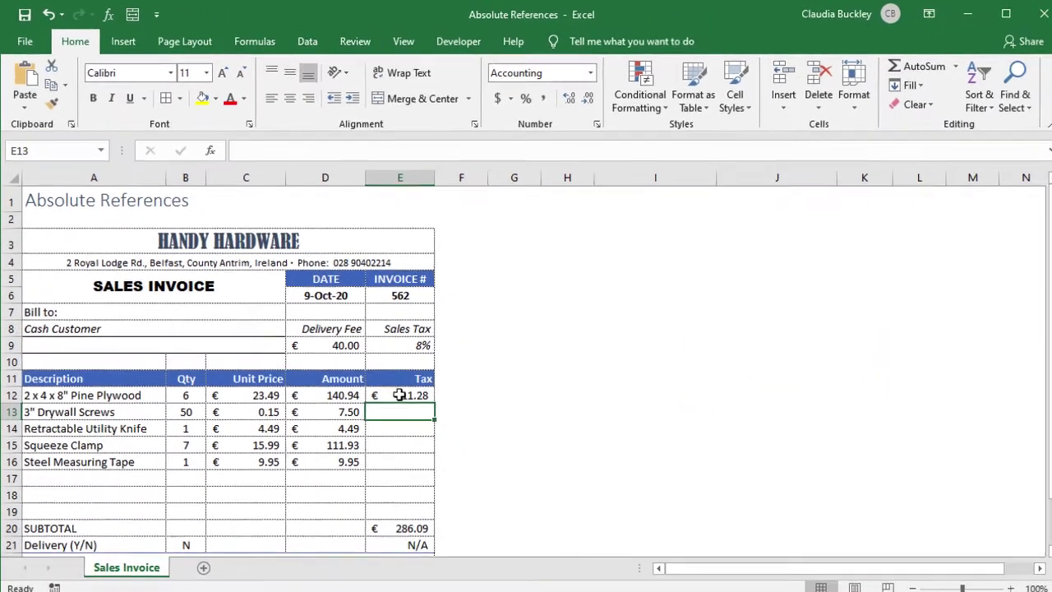
left_click(423, 393)
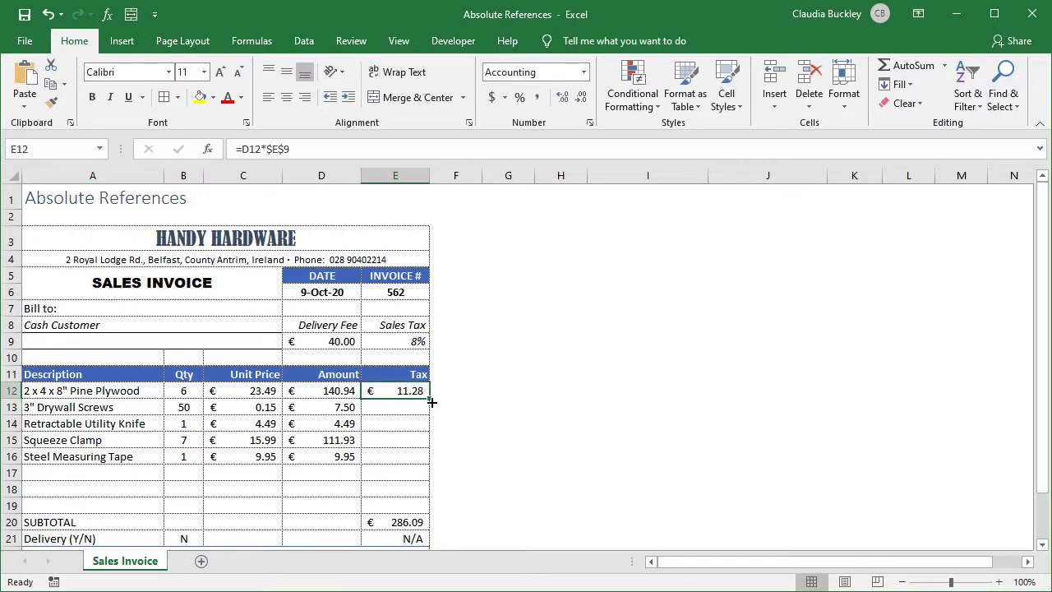
left_click_drag(430, 399, 431, 465)
left_click(408, 410)
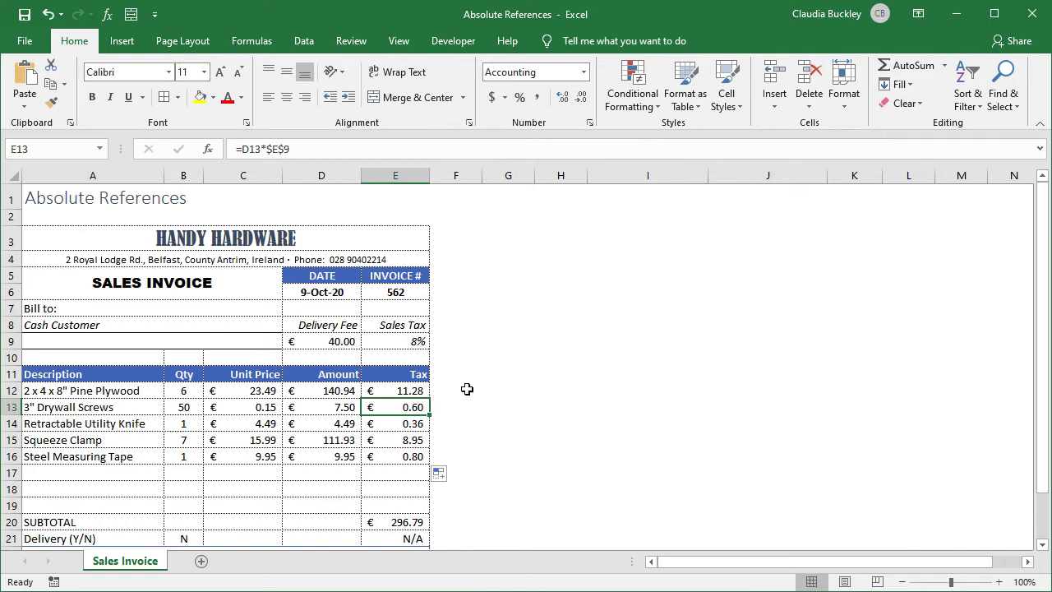
key("Down")
key("Down")
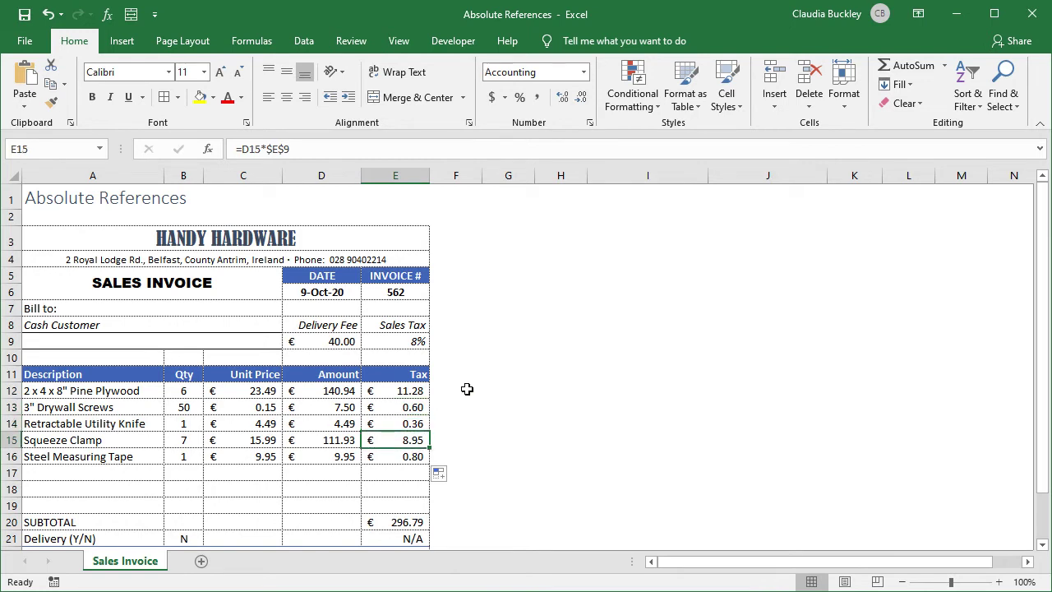
key("Down")
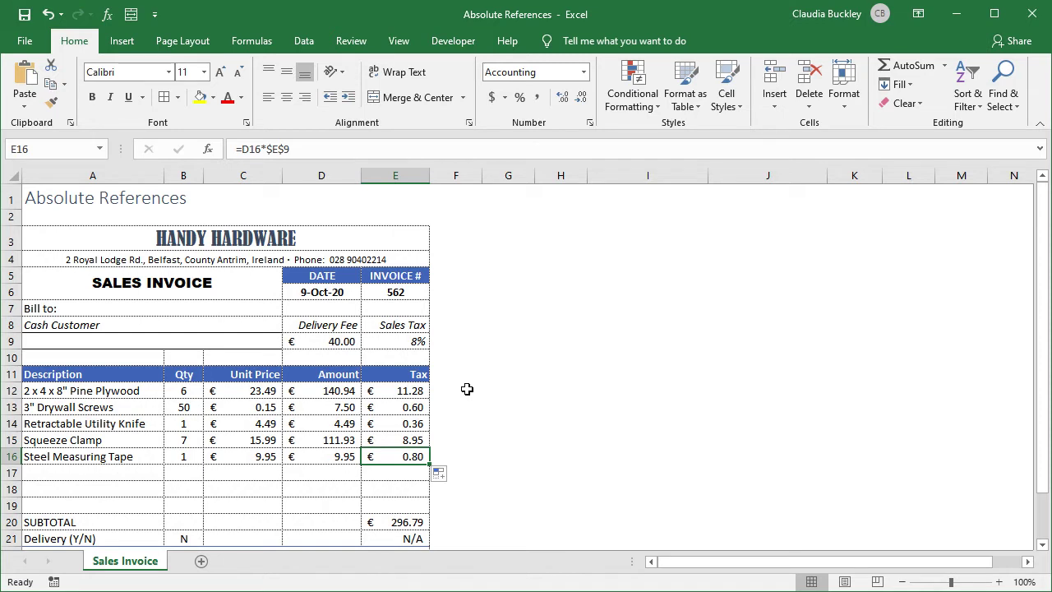
Set Delivery (Y/N) in B21 to Y, adding €40.00 for a €336.79 total.
left_click(345, 342)
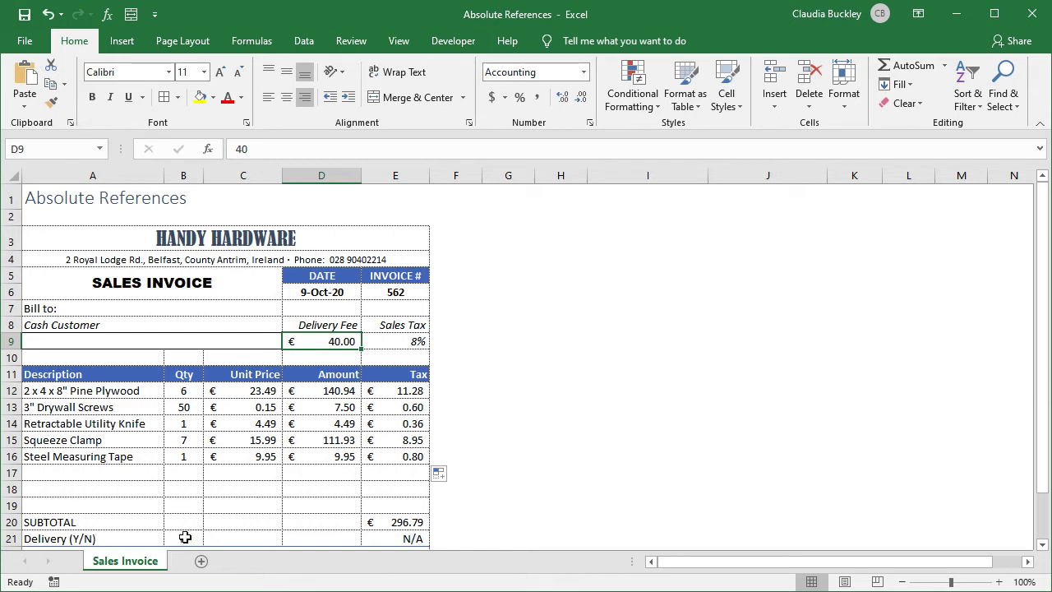
scroll(188, 533, "down", 1)
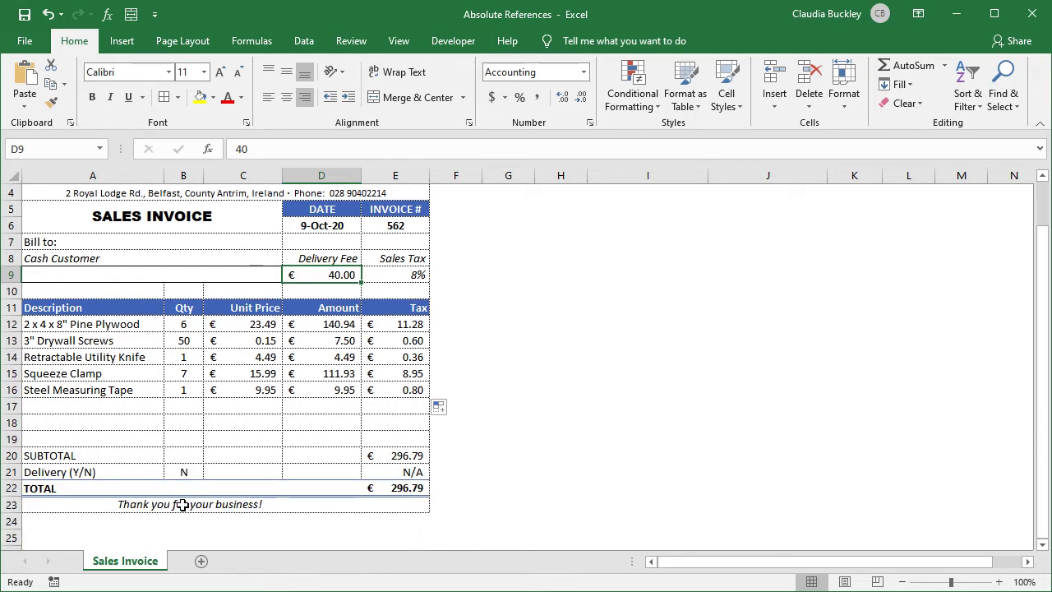
left_click(184, 475)
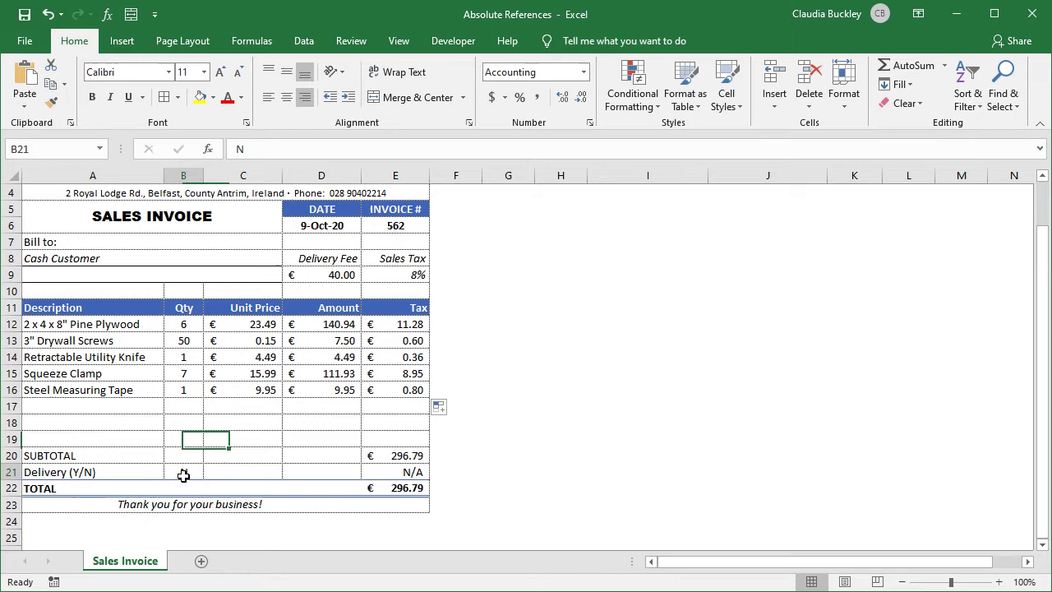
type("N")
key("ctrl+Return")
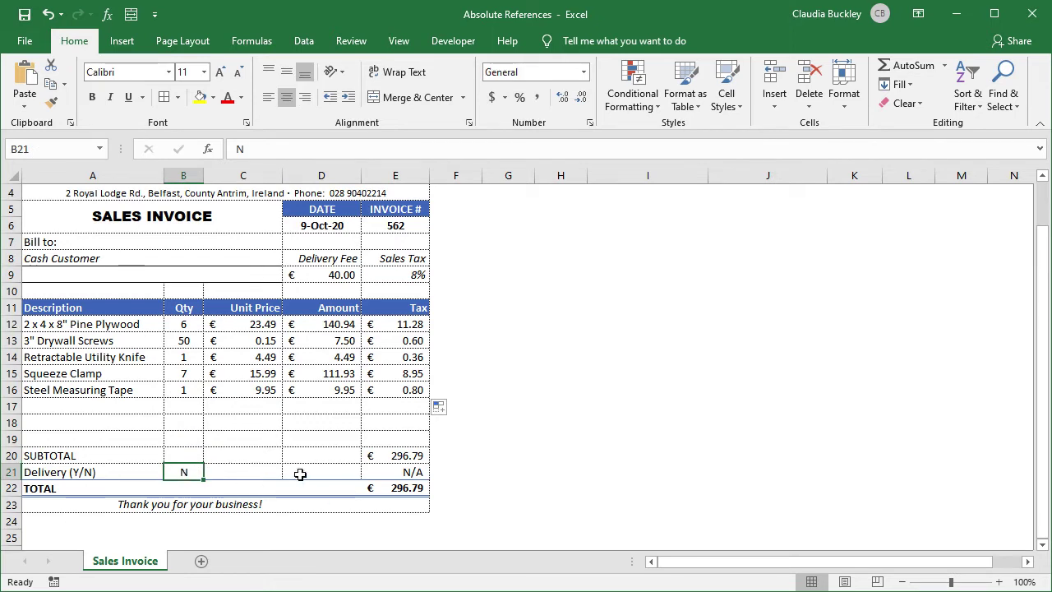
type("Y")
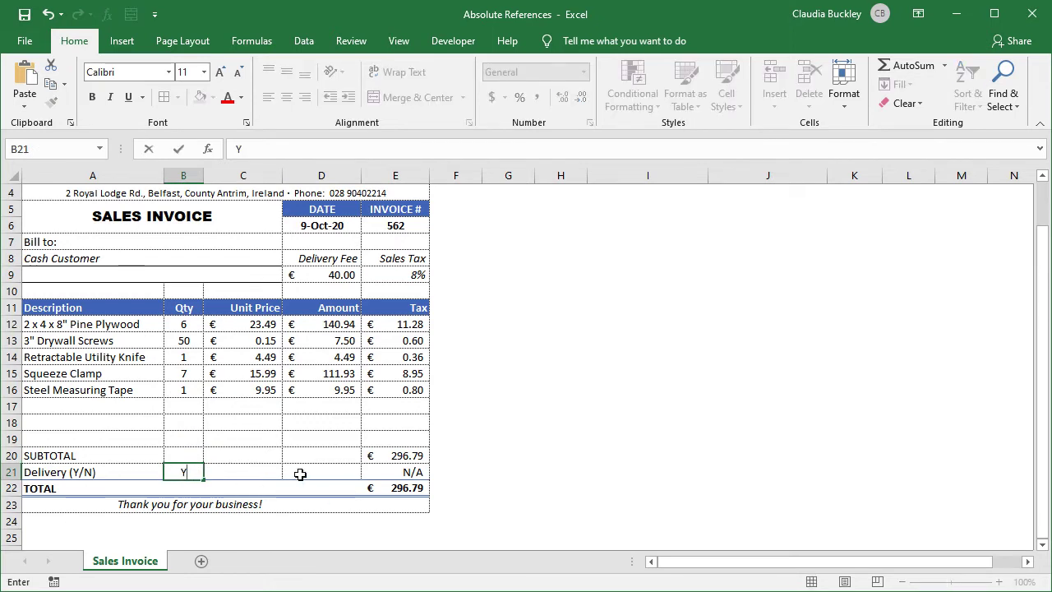
key("Return")
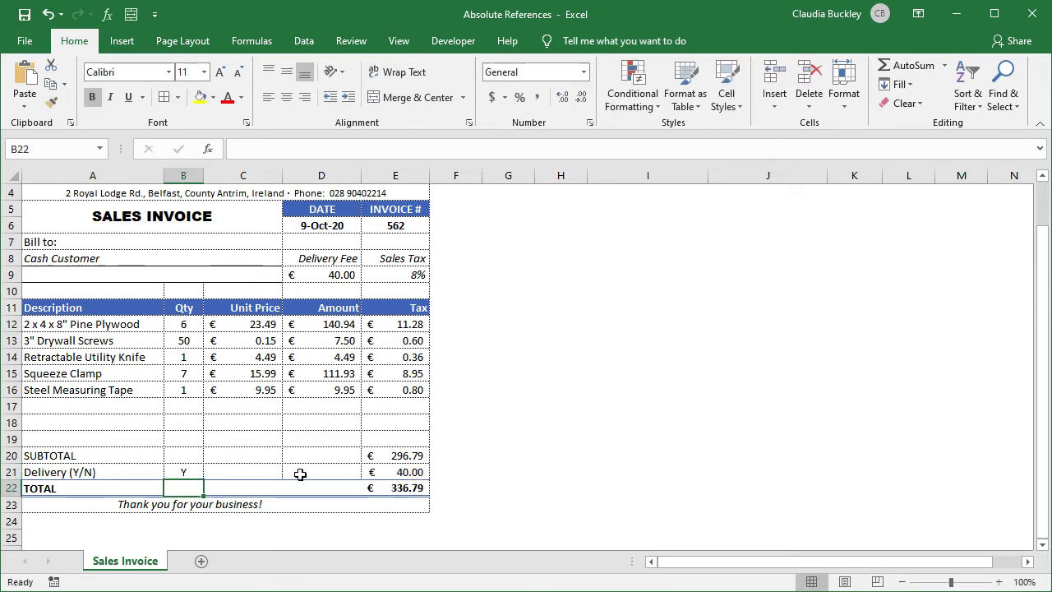
Cycle the D9 reference in E21's delivery formula through absolute, row-only and column-only locking.
left_click(419, 474)
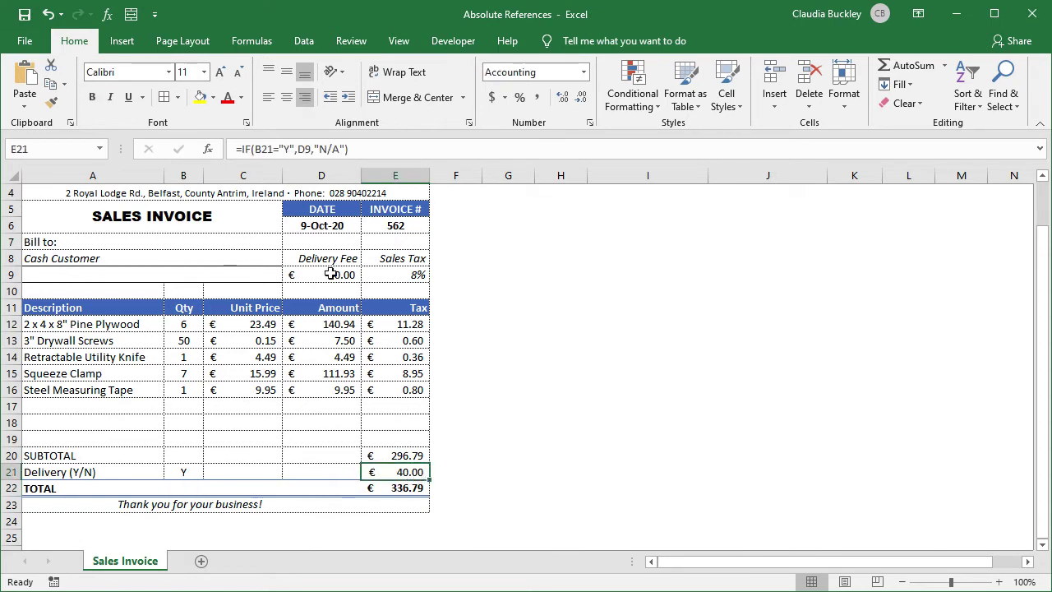
left_click(312, 152)
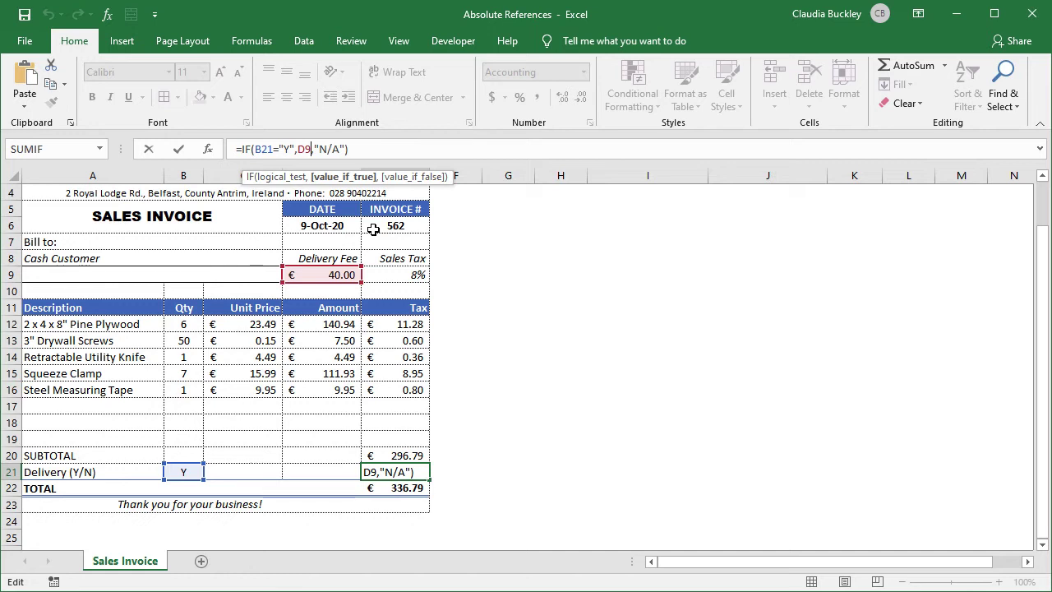
key("F4")
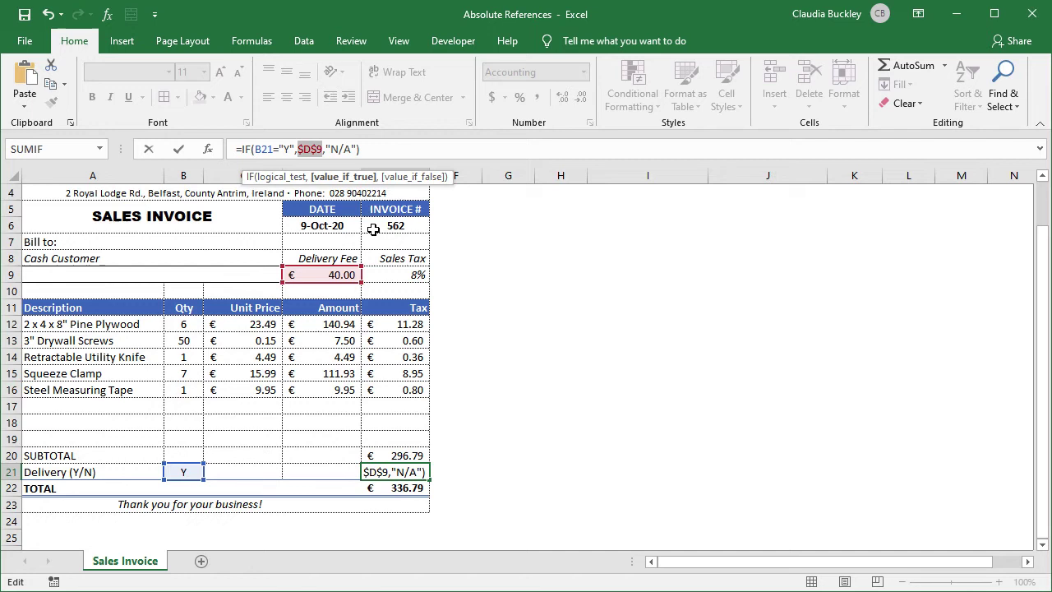
key("F4")
key("F4")
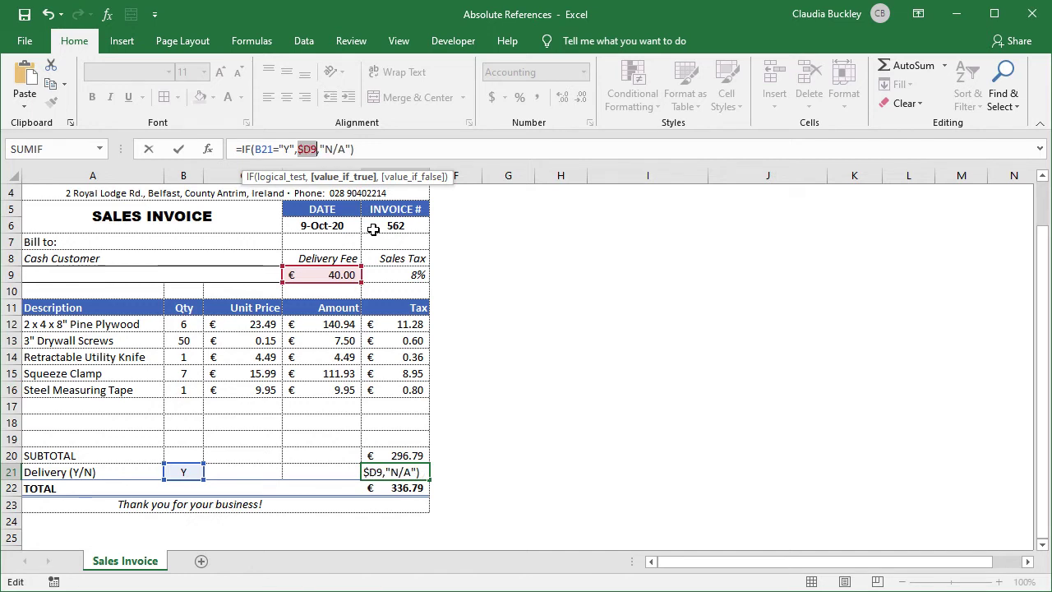
key("F4")
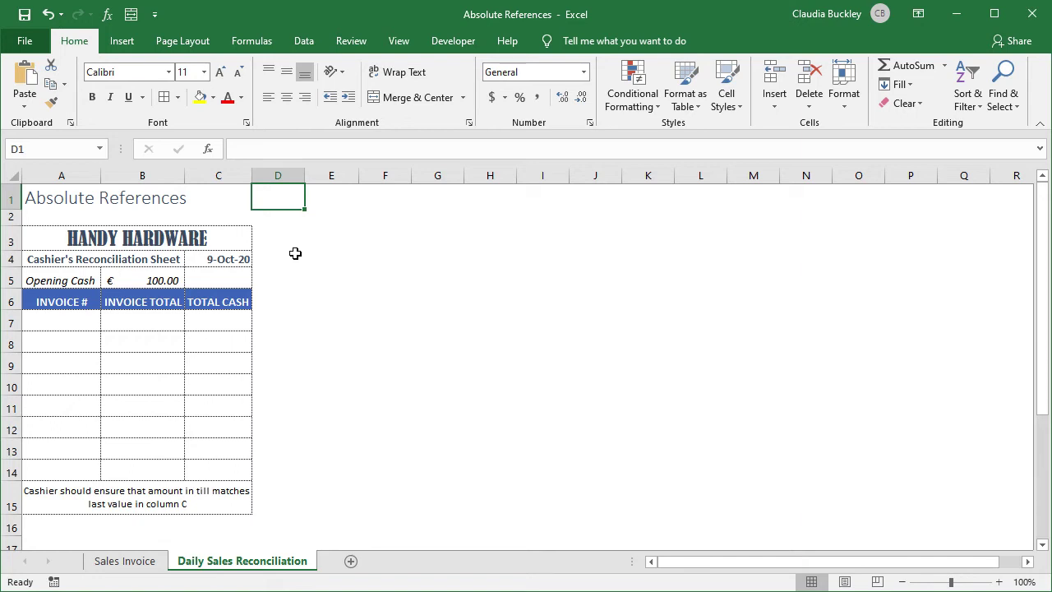
Enter =SUM($B$5:B7) in C7 so the first Total Cash cell shows €100.00.
left_click(162, 279)
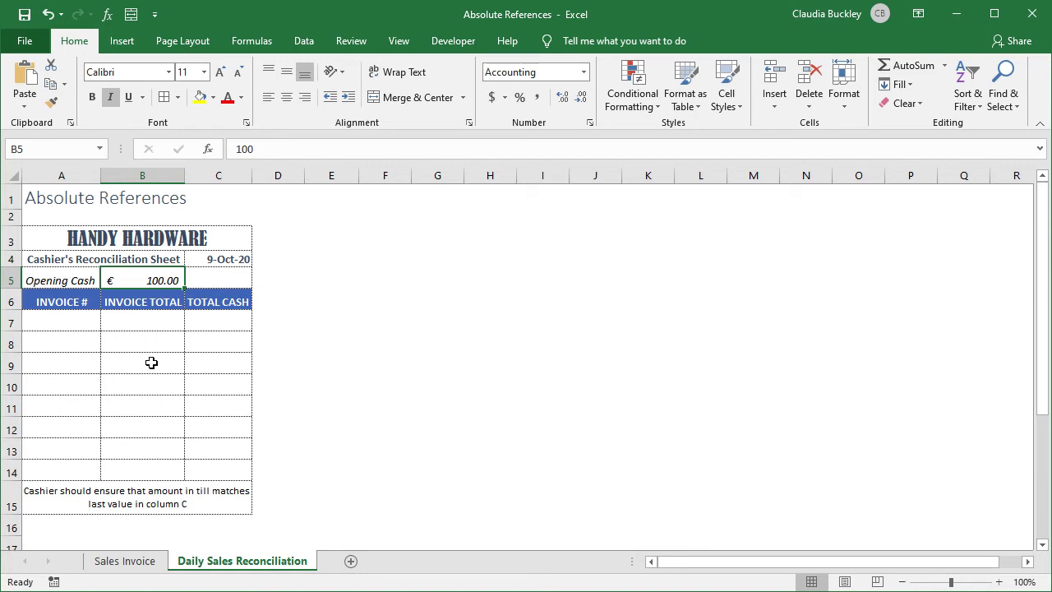
left_click(202, 322)
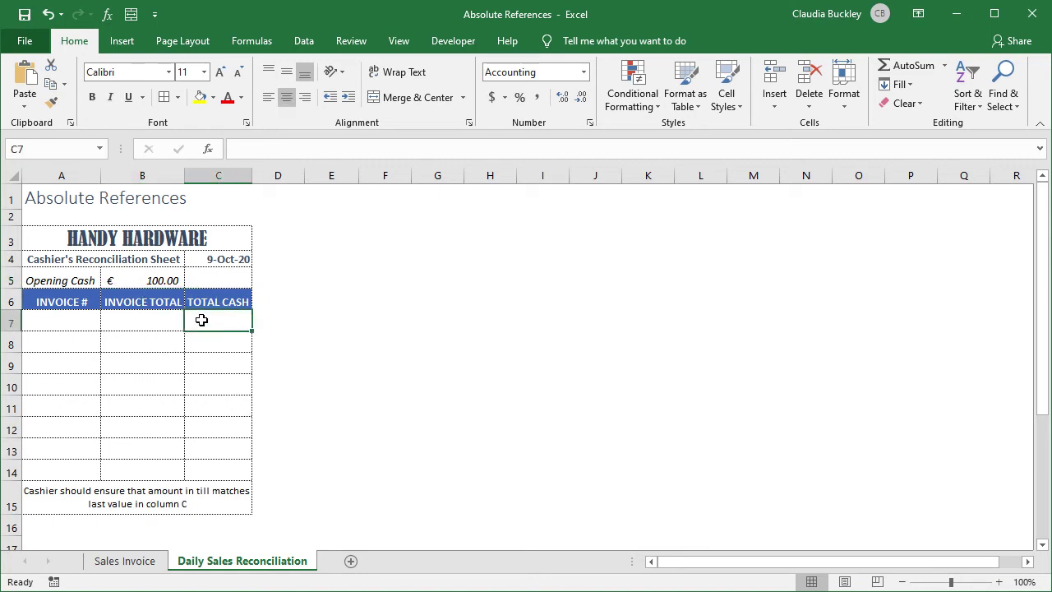
type("=SUM(")
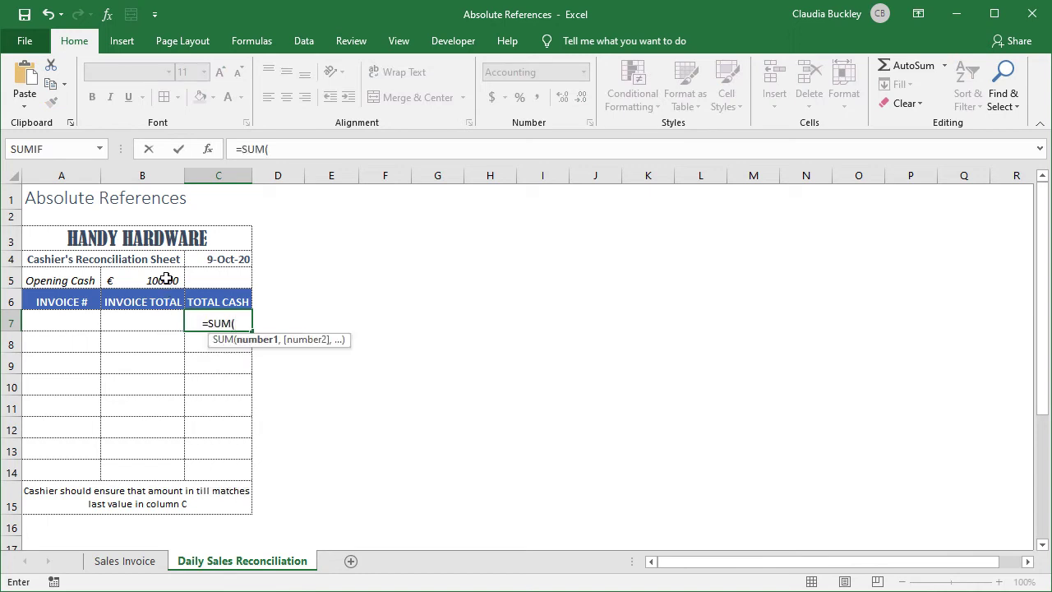
type("$B")
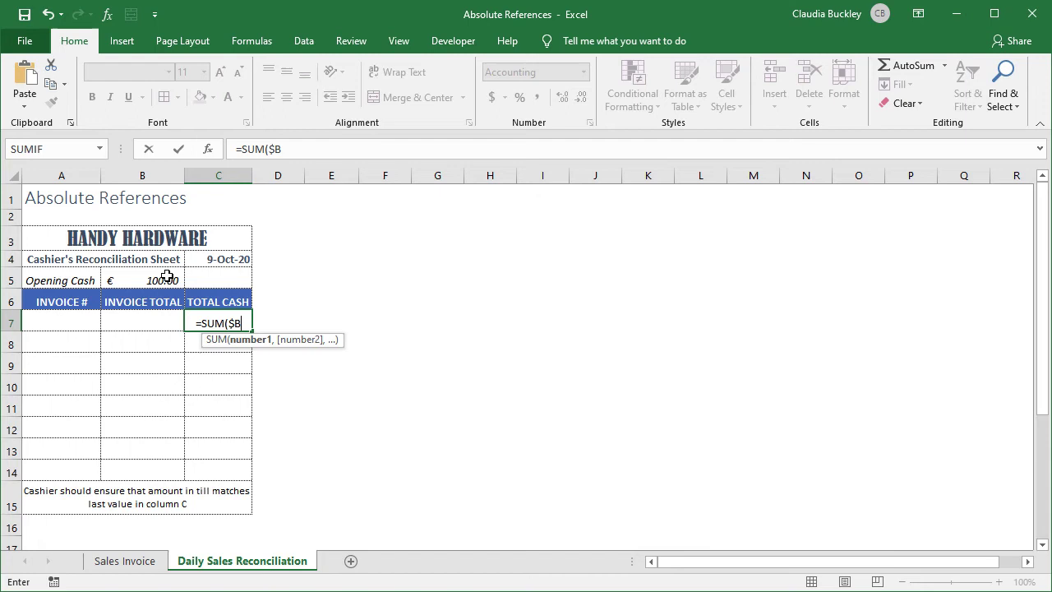
type("$5")
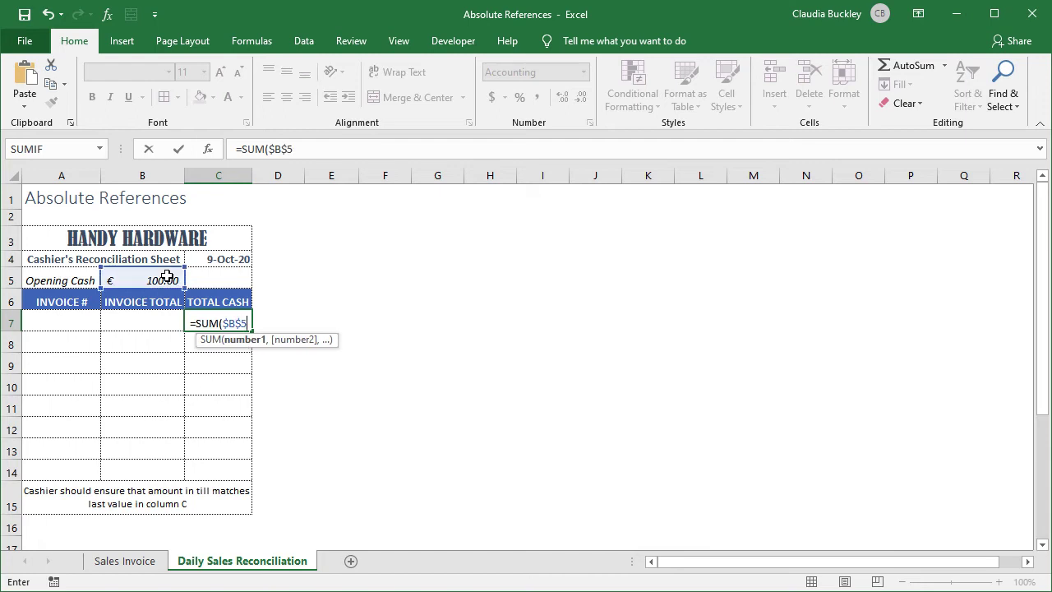
type(":")
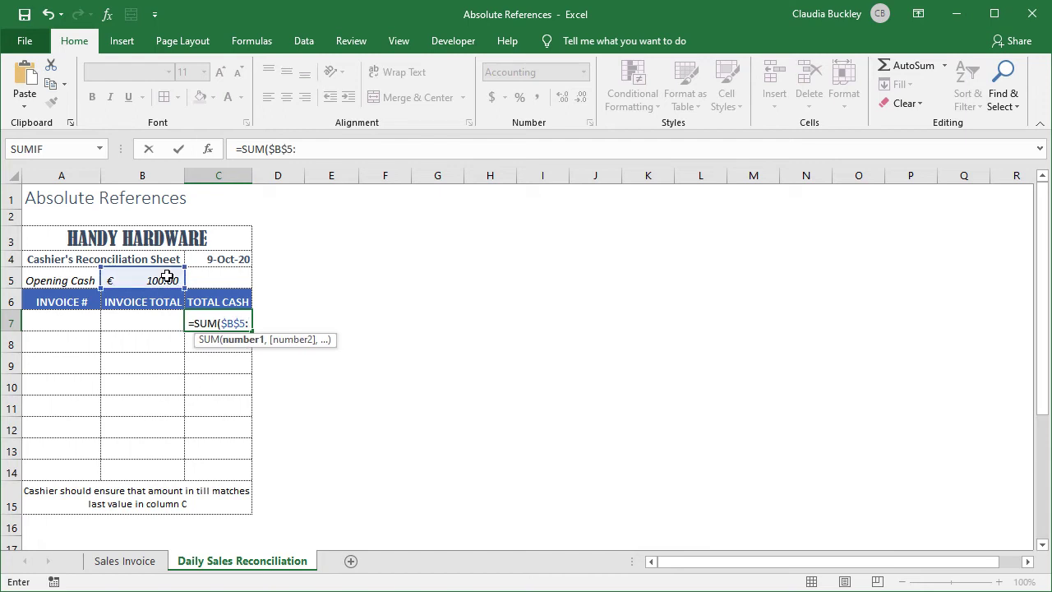
left_click(164, 323)
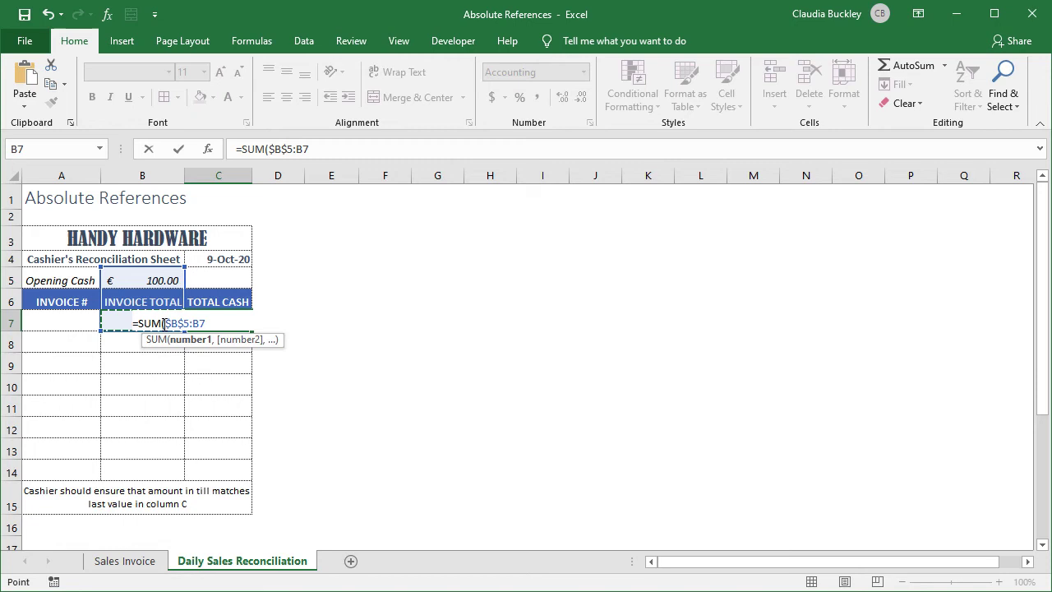
type(")")
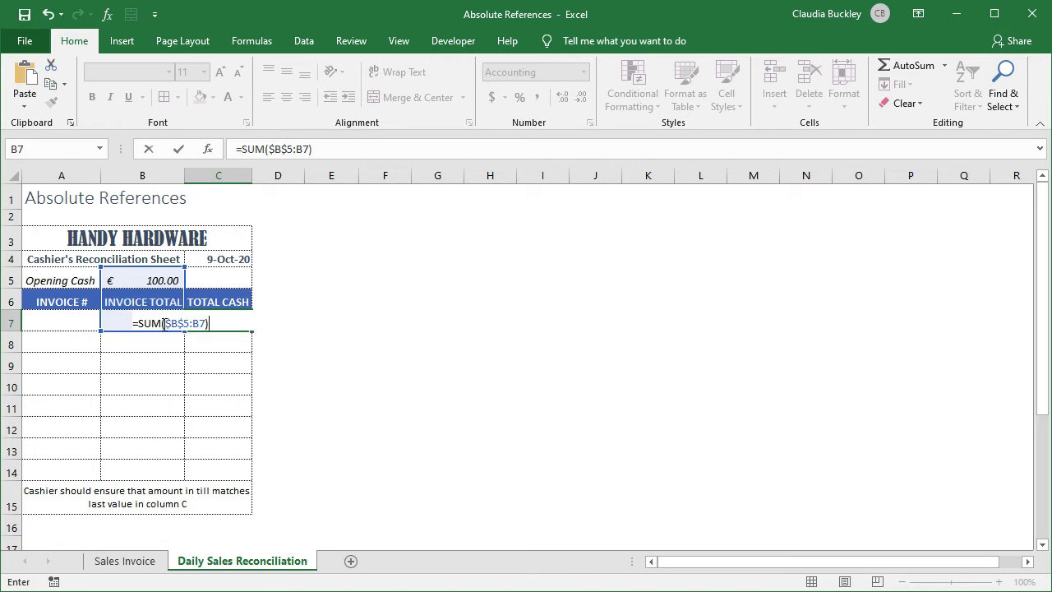
key("Return")
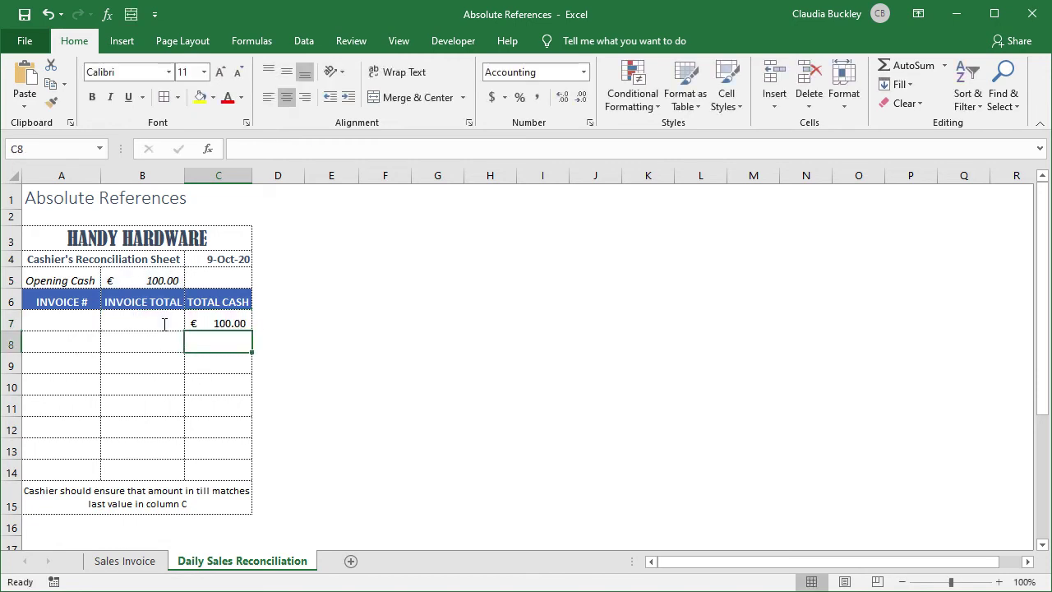
Fill the C7 running-total formula down through C14, each cell showing €100.00.
left_click(221, 322)
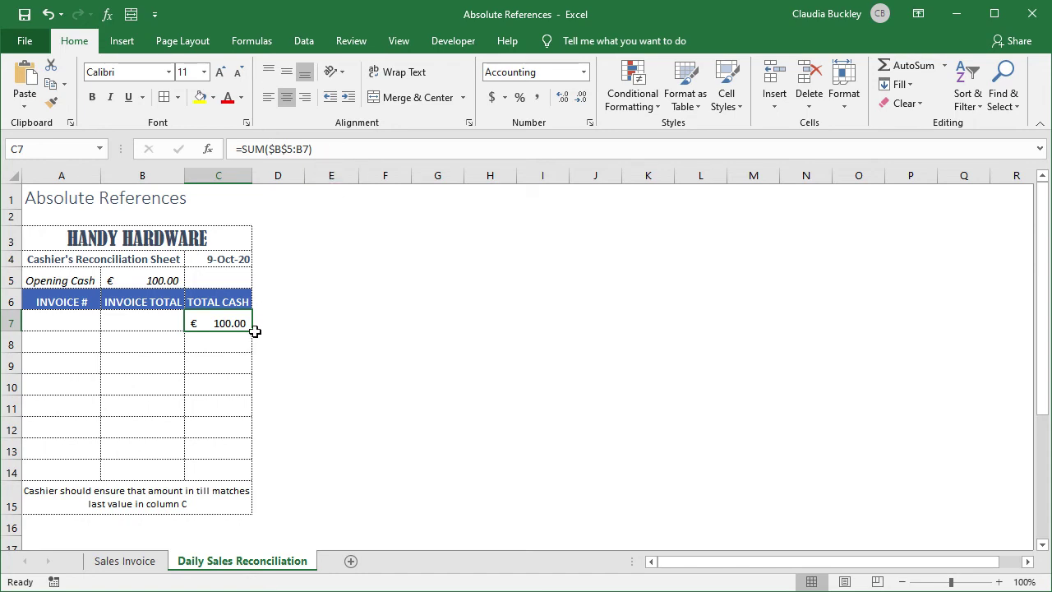
left_click_drag(254, 334, 232, 474)
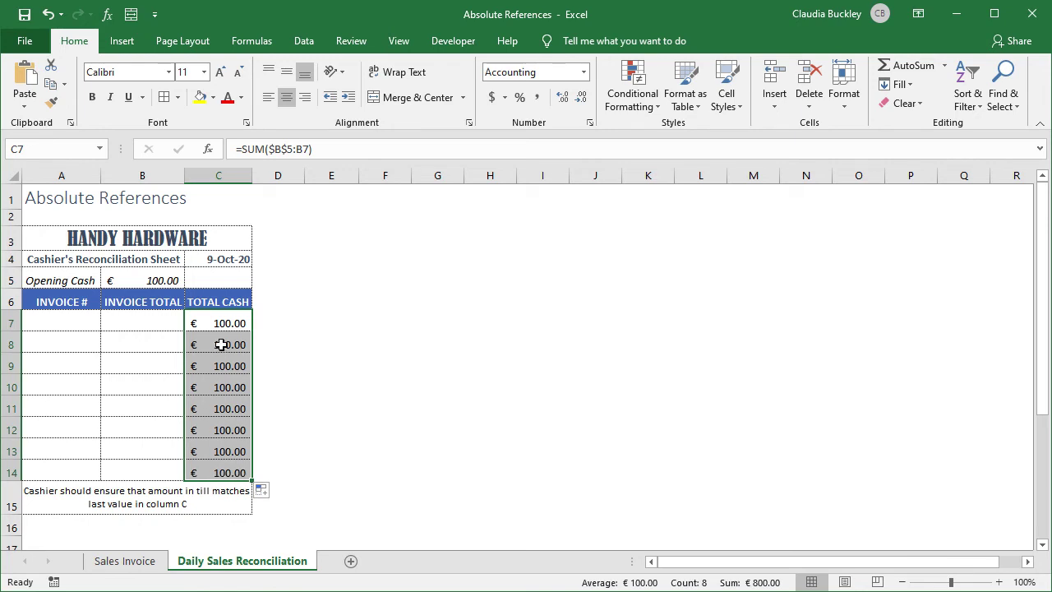
left_click(161, 341)
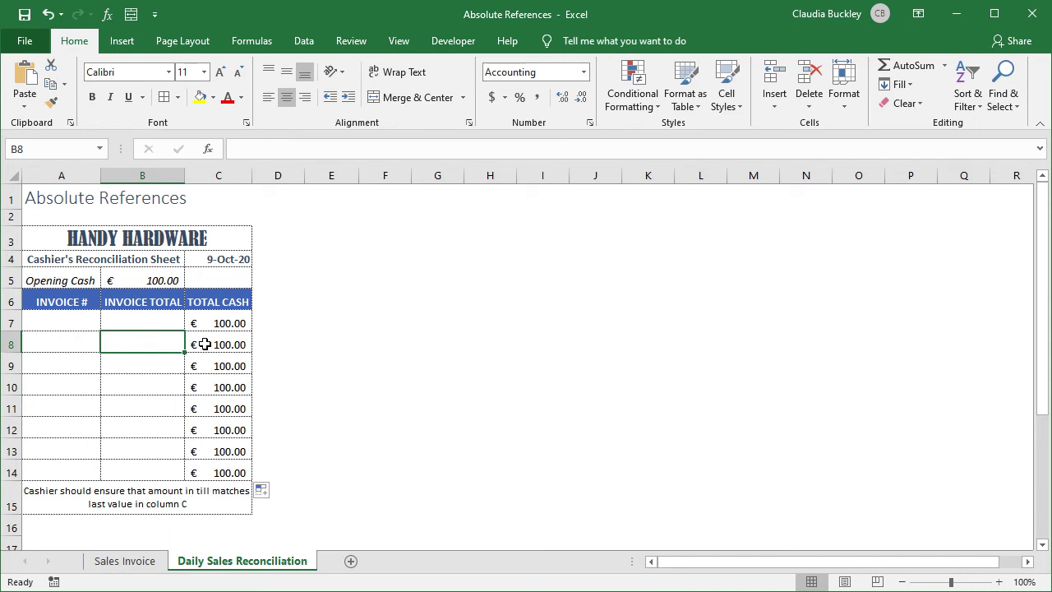
Record invoice 562 with total 336.79, checked against the Sales Invoice sheet.
left_click(96, 319)
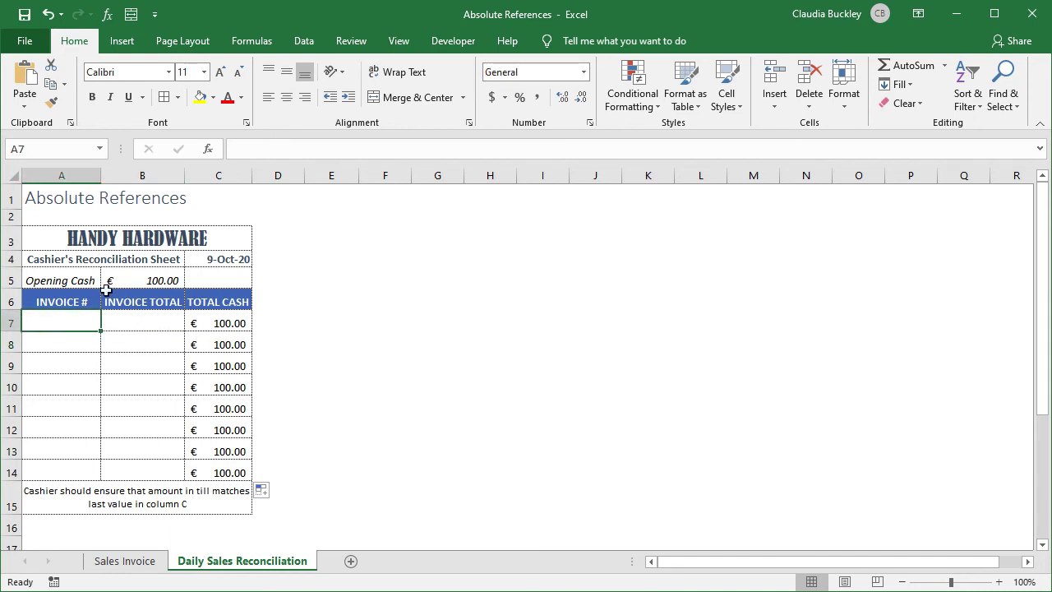
type("562")
key("Return")
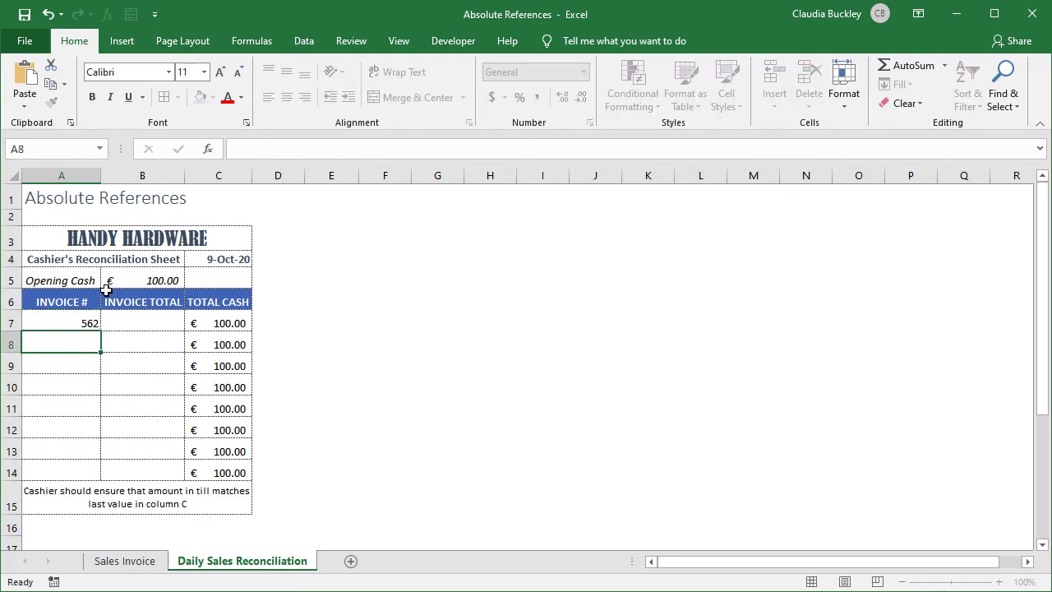
left_click(146, 563)
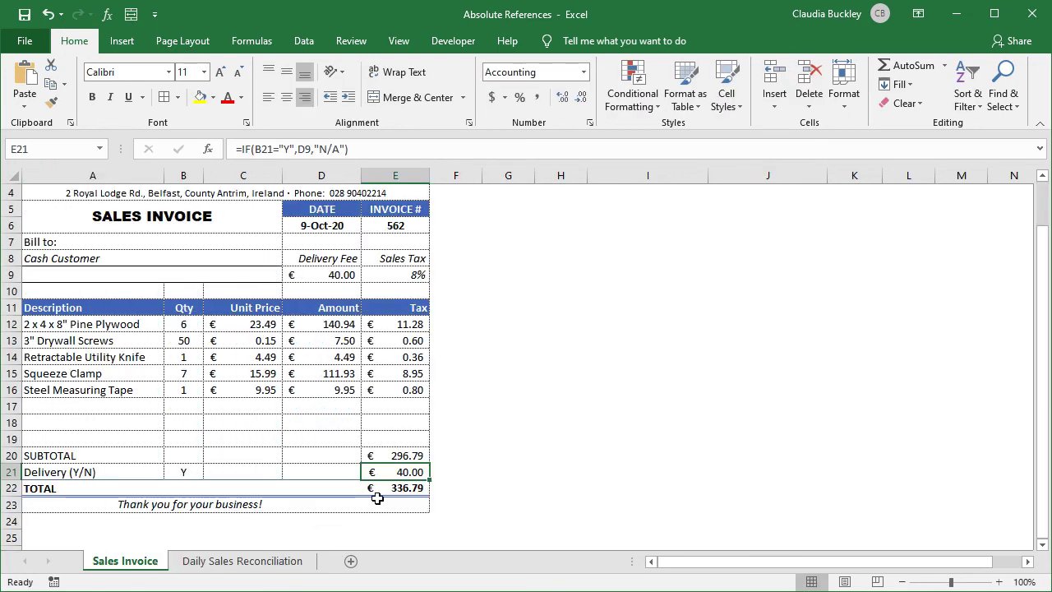
left_click(238, 562)
left_click(145, 322)
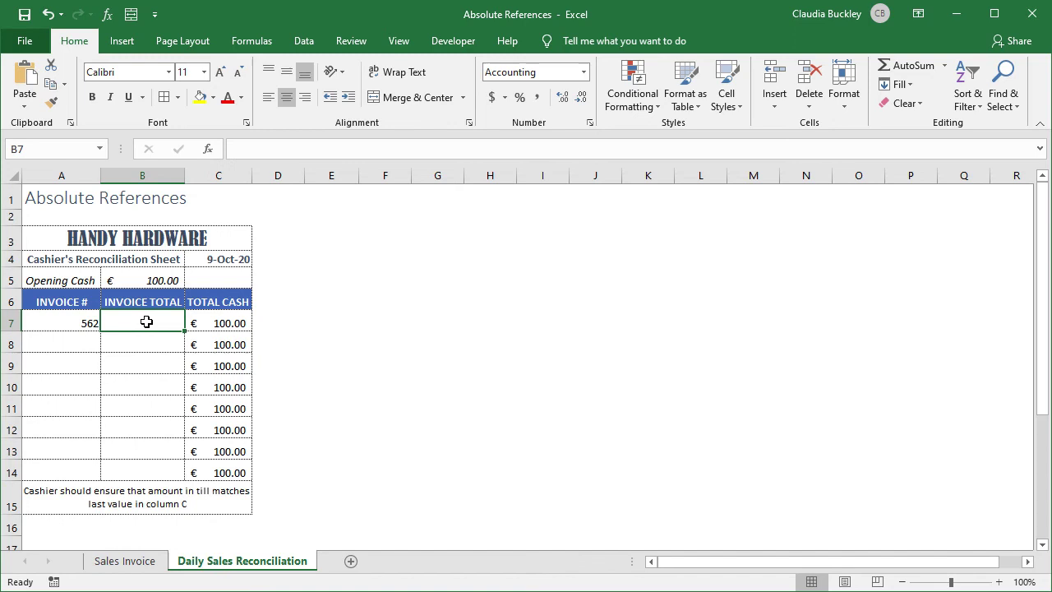
type("336.79")
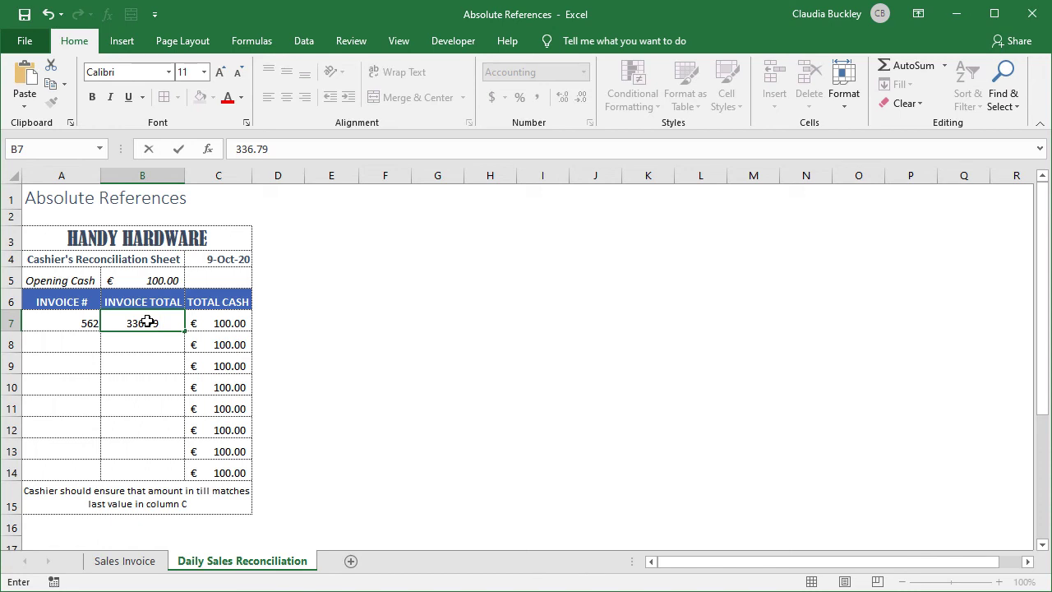
key("Return")
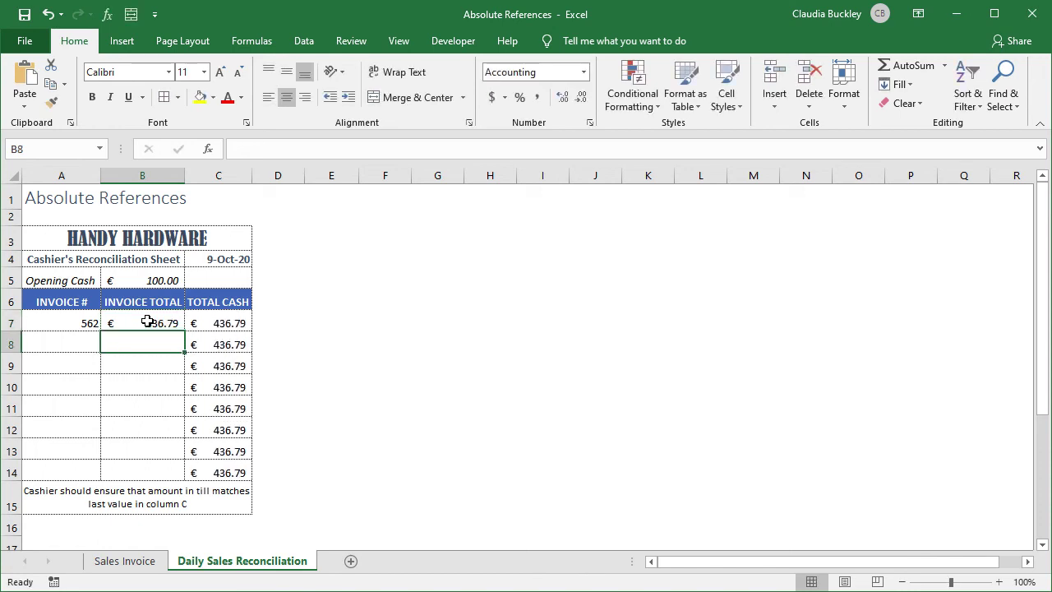
Record invoice 563 with total 500 and verify the running totals reach 936.79.
left_click(89, 347)
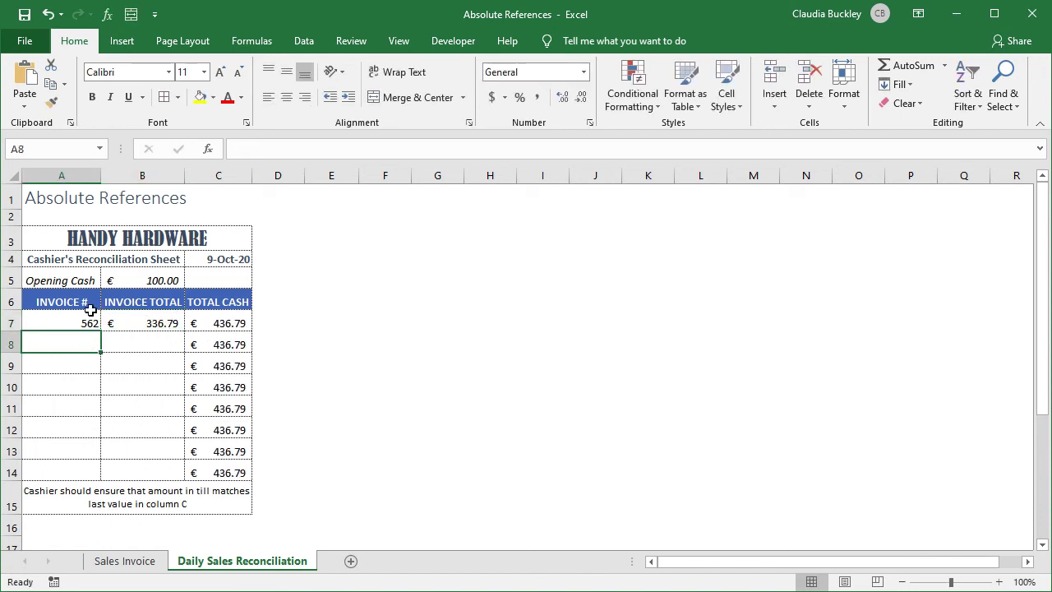
type("563")
left_click(155, 340)
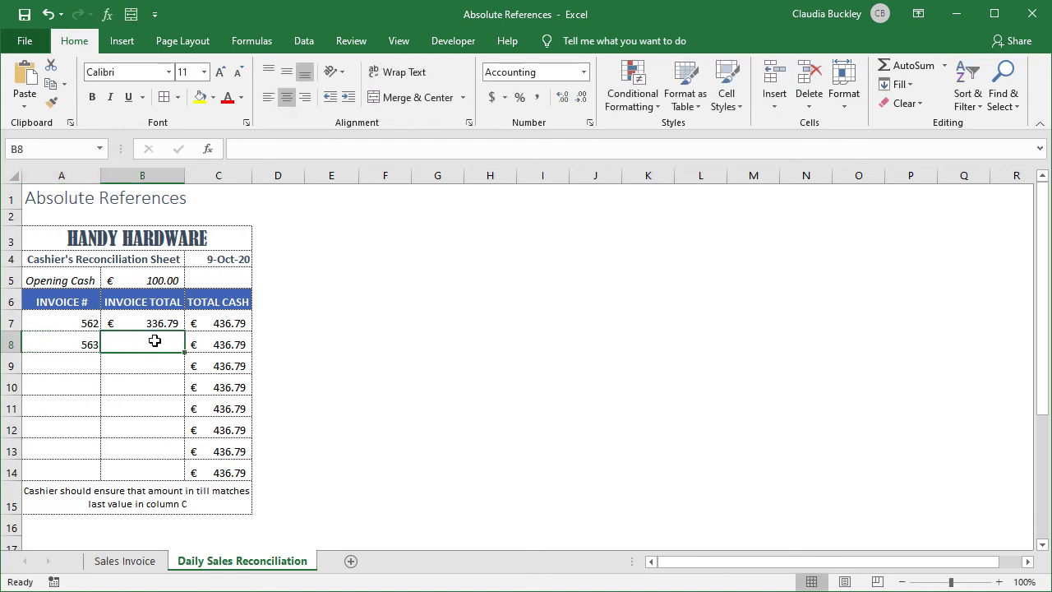
type("500")
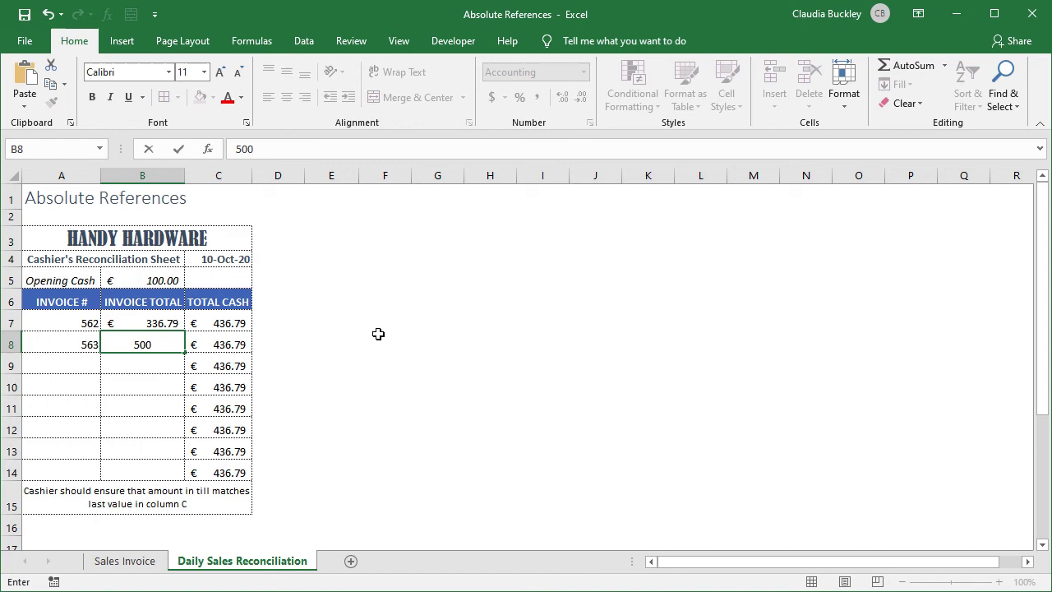
key("Return")
left_click(236, 344)
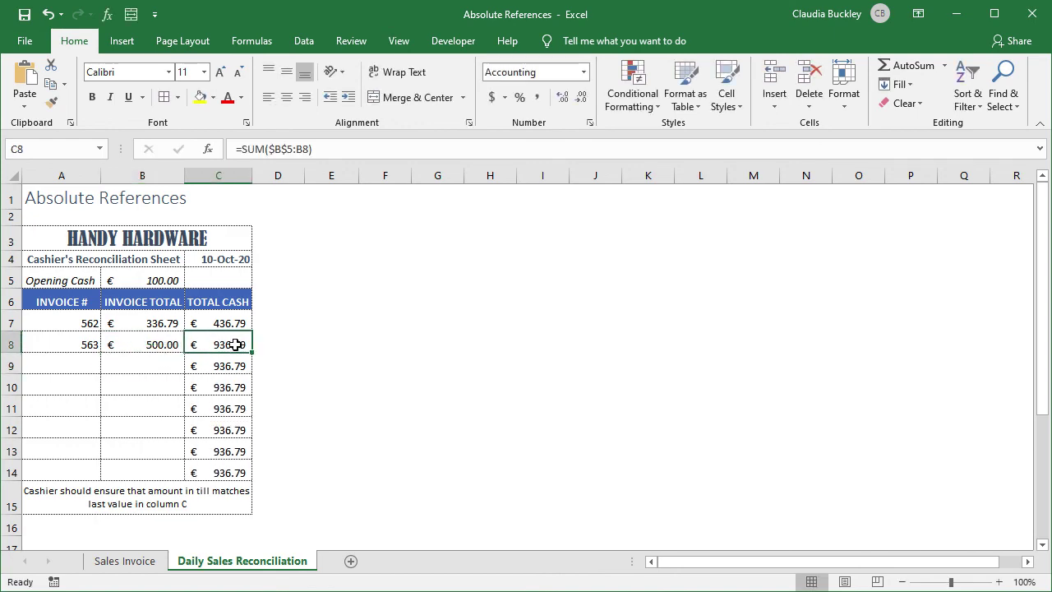
key("Down")
key("Down")
key("Down")
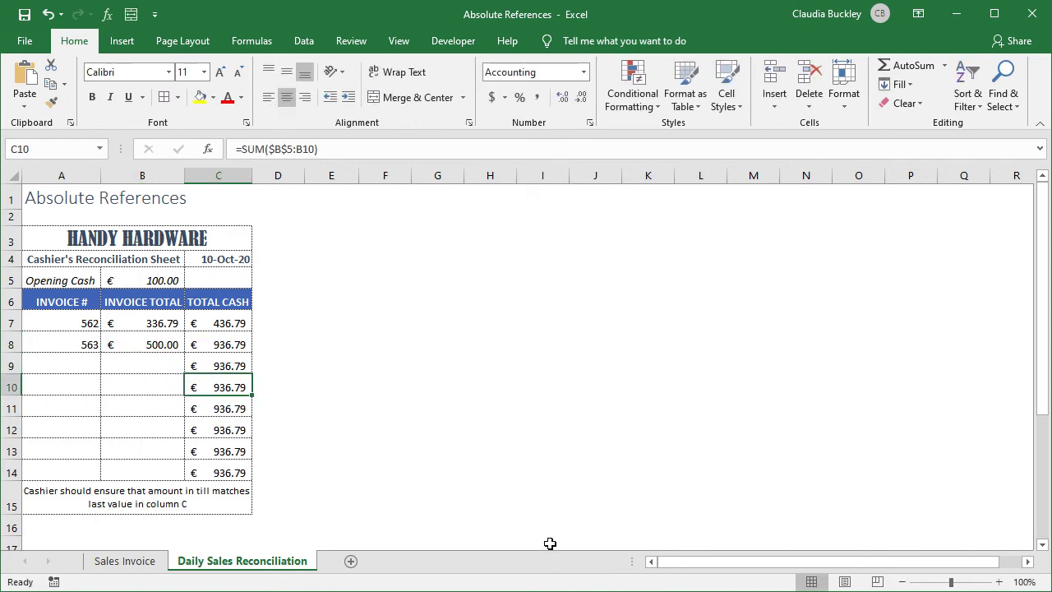